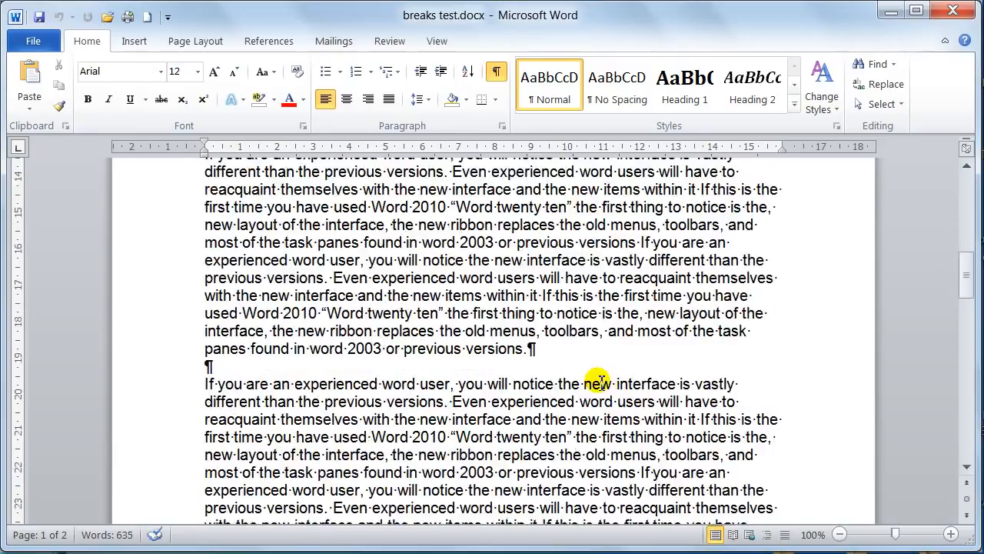
{"action": "scroll", "coordinate": [557, 333], "scroll_direction": "down", "scroll_amount": 1}
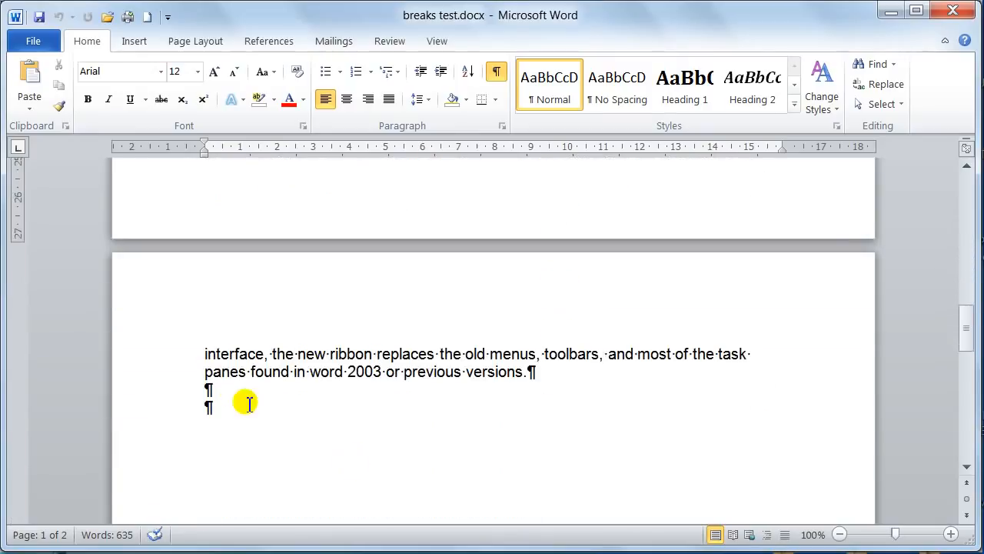
Examine where the text runs over from page one to page two, including in Draft view
{"action": "scroll", "coordinate": [578, 202], "scroll_direction": "up", "scroll_amount": 1}
{"action": "scroll", "coordinate": [581, 202], "scroll_direction": "up", "scroll_amount": 1}
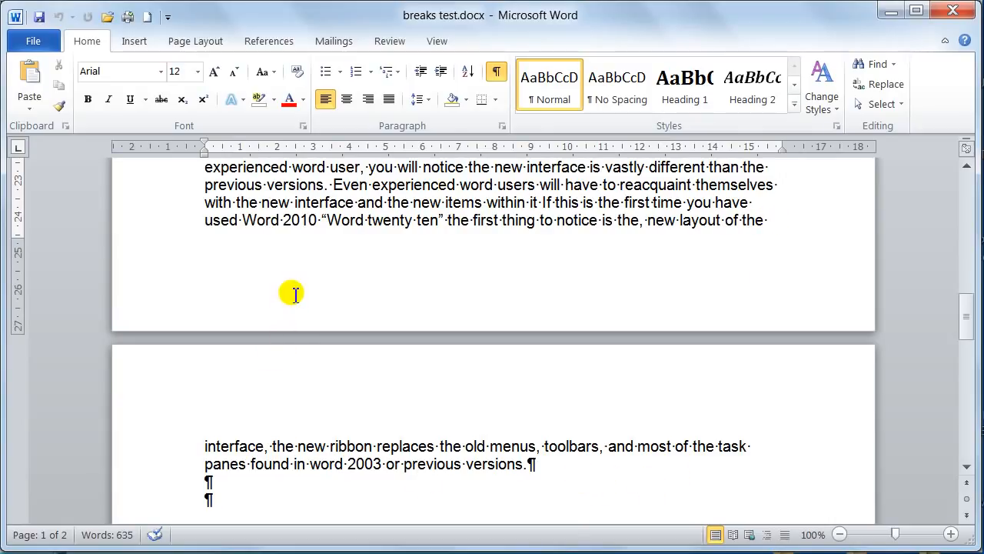
{"action": "scroll", "coordinate": [294, 295], "scroll_direction": "up", "scroll_amount": 5}
{"action": "scroll", "coordinate": [264, 377], "scroll_direction": "down", "scroll_amount": 2}
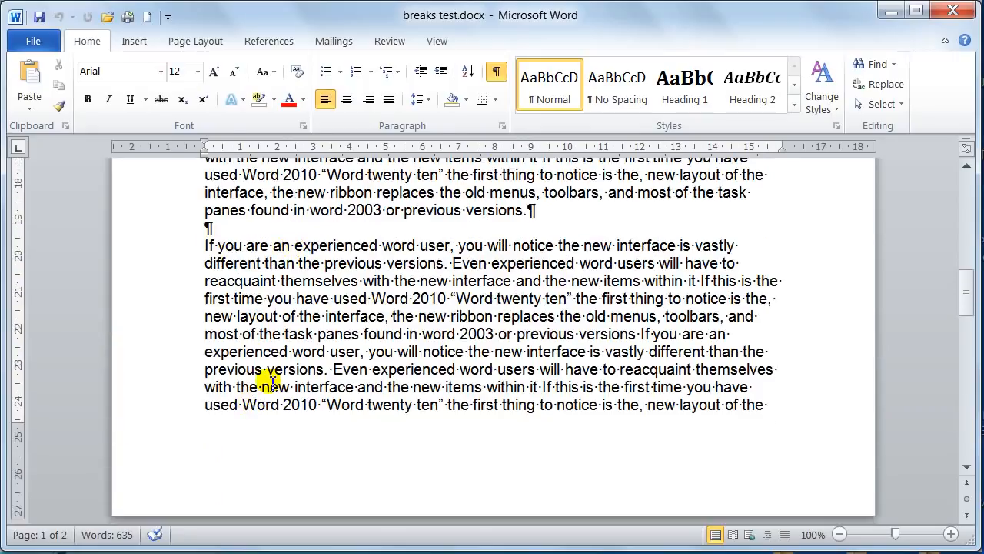
{"action": "scroll", "coordinate": [523, 461], "scroll_direction": "down", "scroll_amount": 1}
{"action": "scroll", "coordinate": [550, 476], "scroll_direction": "down", "scroll_amount": 2}
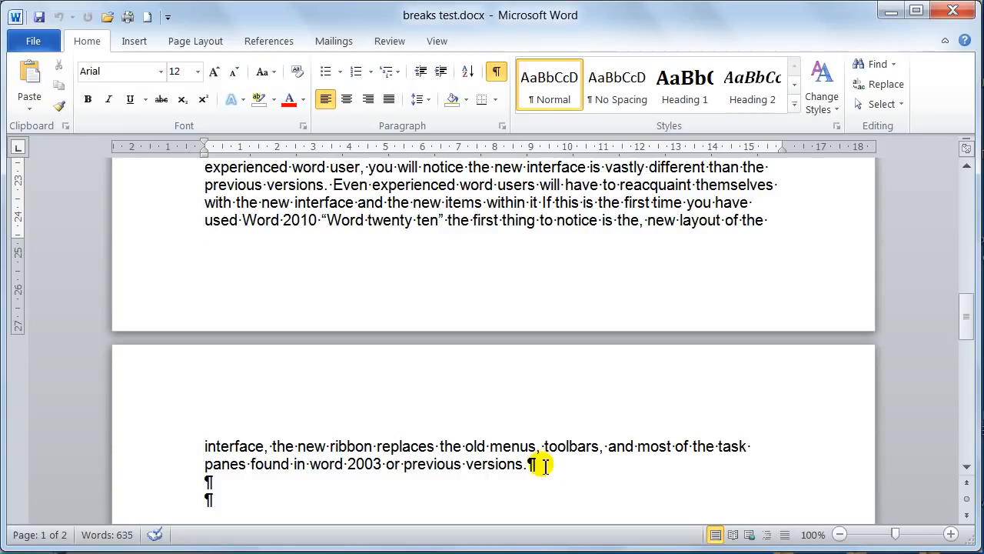
{"action": "left_click", "coordinate": [784, 534]}
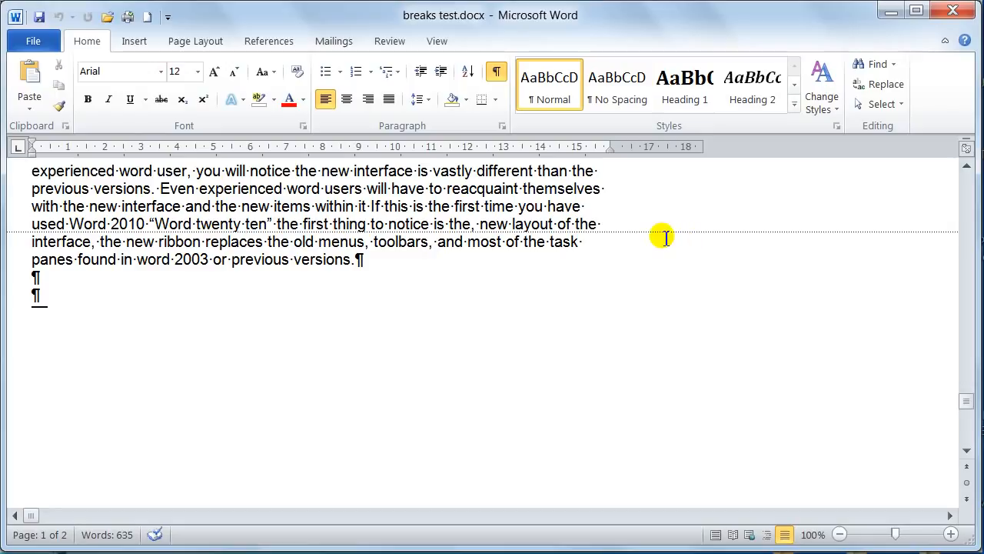
Insert a page break in front of the last "If you are an experienced word user" paragraph
{"action": "scroll", "coordinate": [664, 237], "scroll_direction": "up", "scroll_amount": 4}
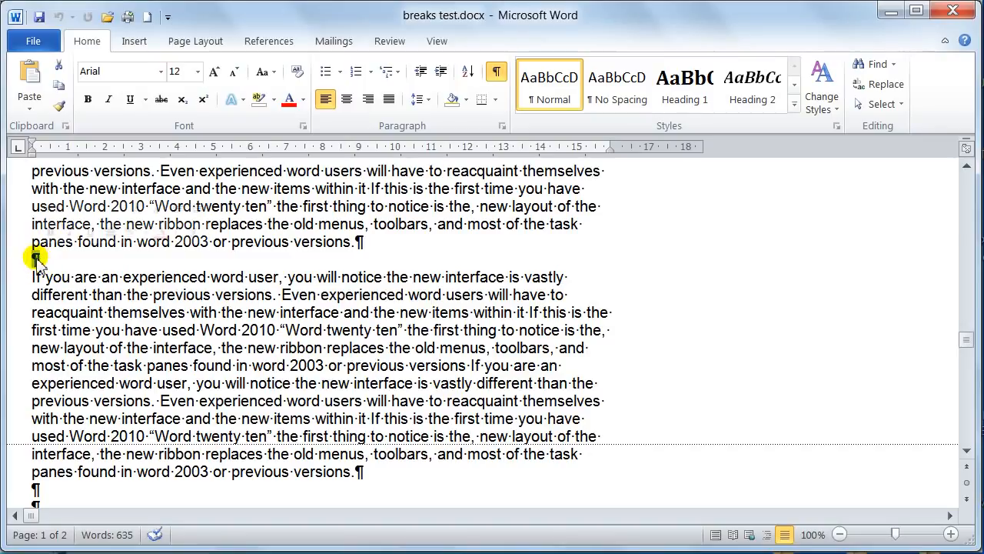
{"action": "left_click", "coordinate": [37, 259]}
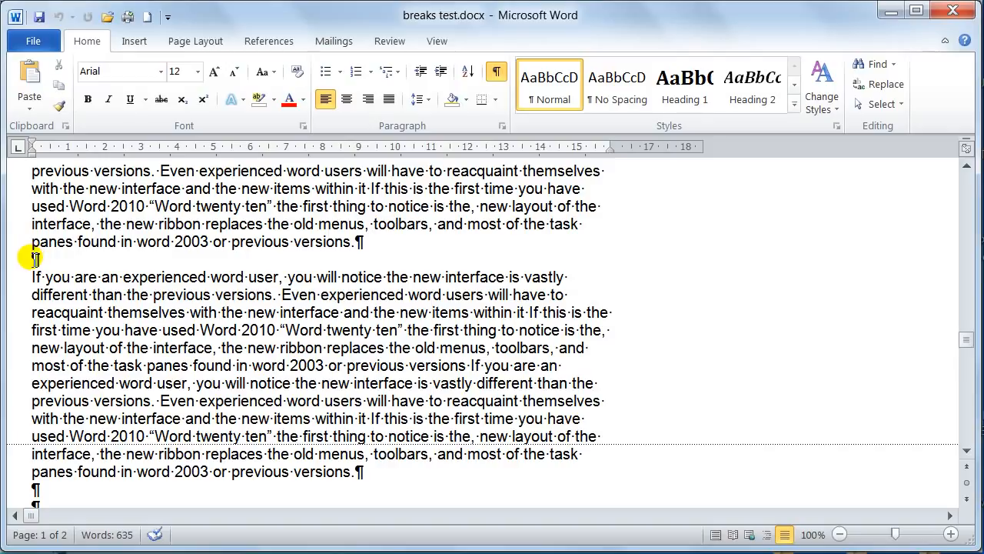
{"action": "left_click", "coordinate": [33, 275]}
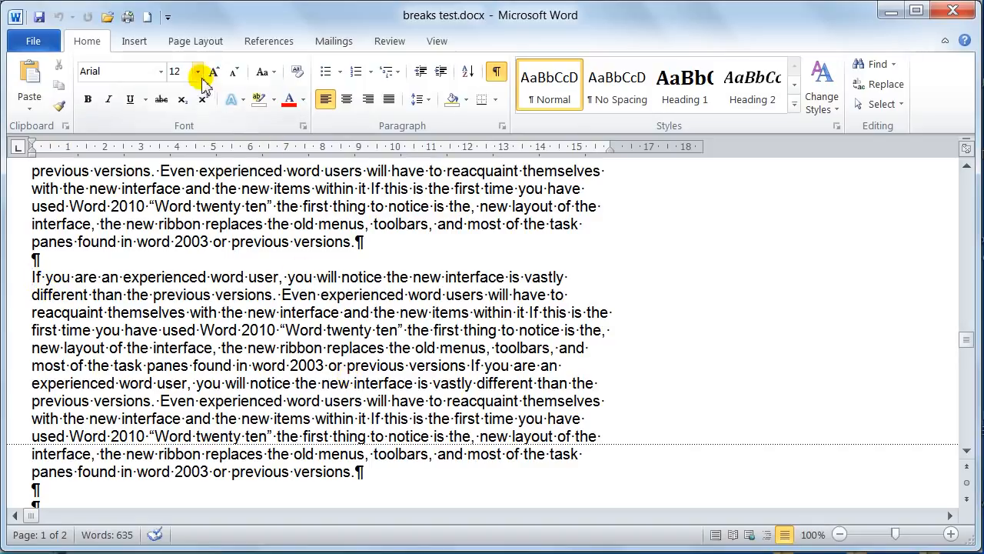
{"action": "left_click", "coordinate": [196, 43]}
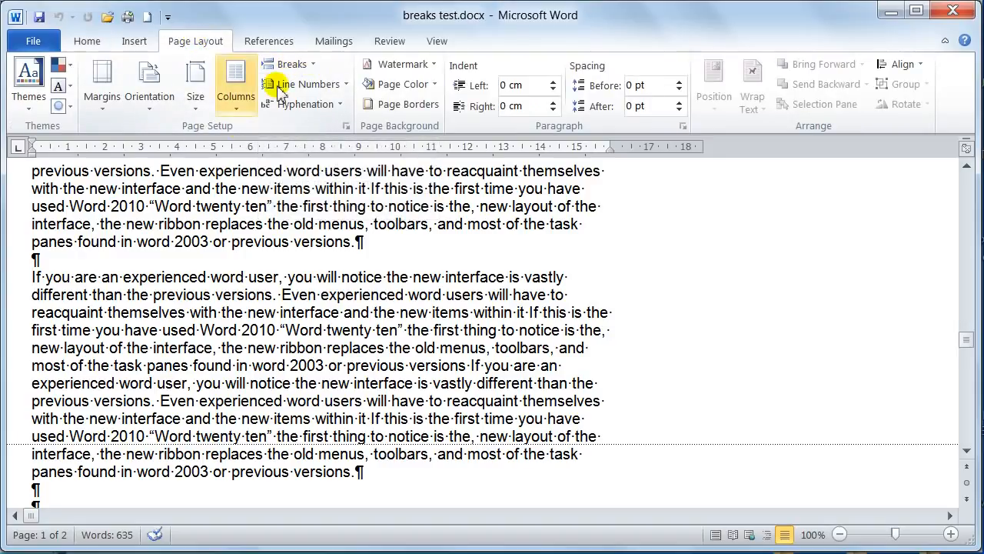
{"action": "left_click", "coordinate": [316, 66]}
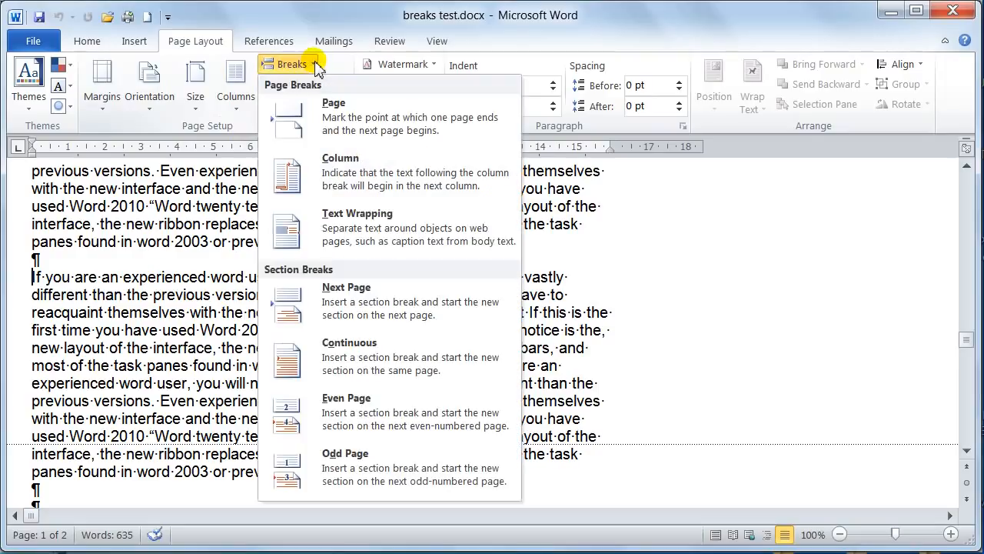
{"action": "left_click", "coordinate": [339, 126]}
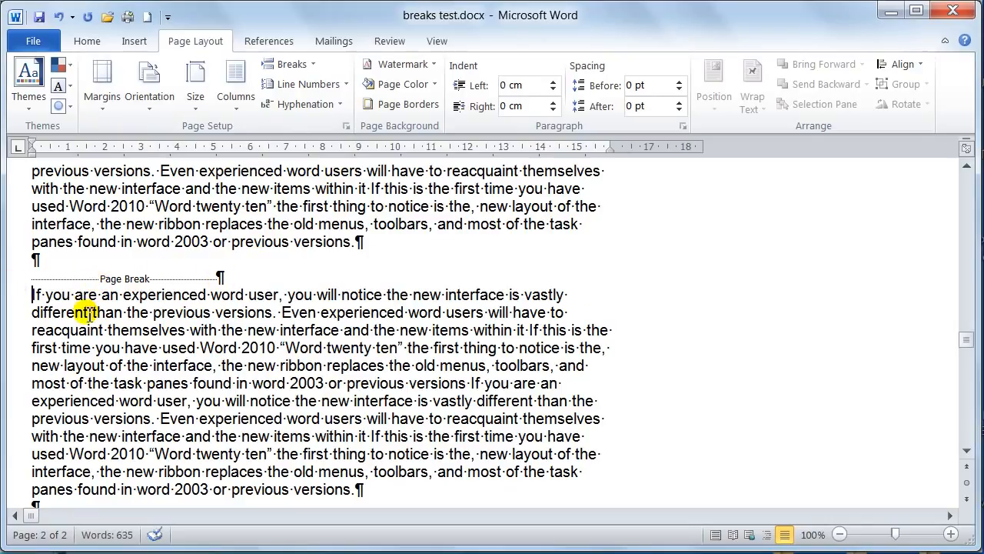
Select the paragraph after the page break, and check the break's effect on both pages in Print Layout view
{"action": "left_click_drag", "start_coordinate": [25, 294], "coordinate": [65, 490]}
{"action": "left_click", "coordinate": [36, 292]}
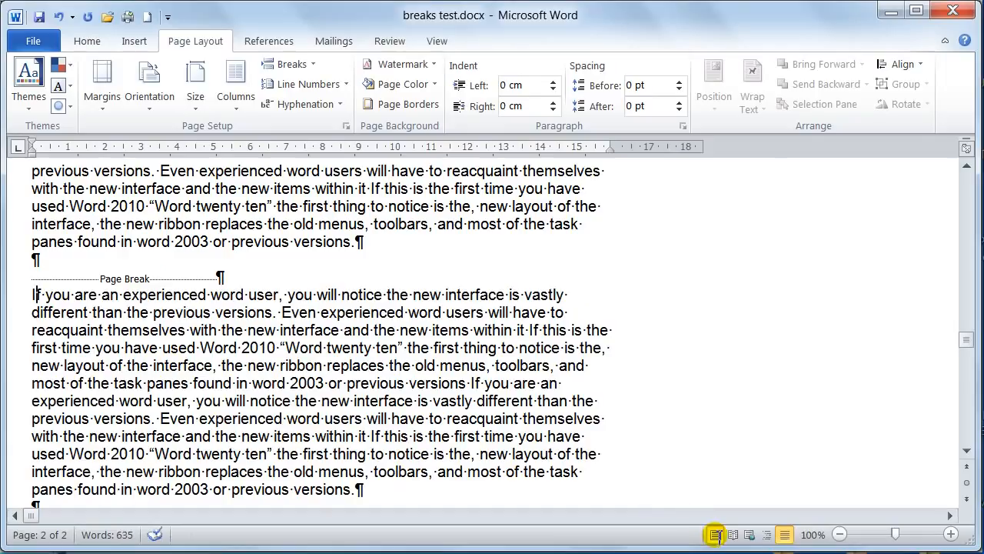
{"action": "left_click", "coordinate": [715, 534]}
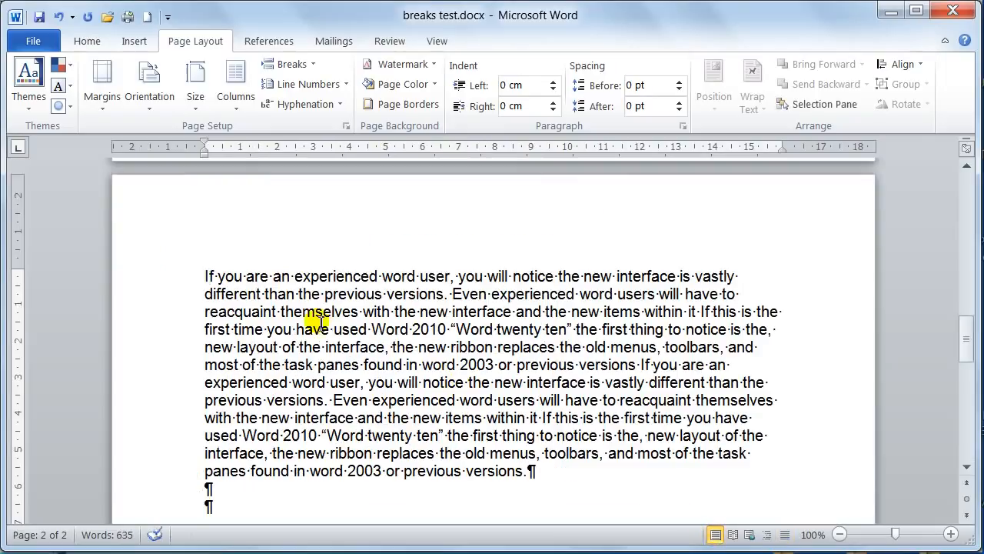
{"action": "scroll", "coordinate": [320, 322], "scroll_direction": "up", "scroll_amount": 3}
{"action": "scroll", "coordinate": [321, 321], "scroll_direction": "up", "scroll_amount": 8}
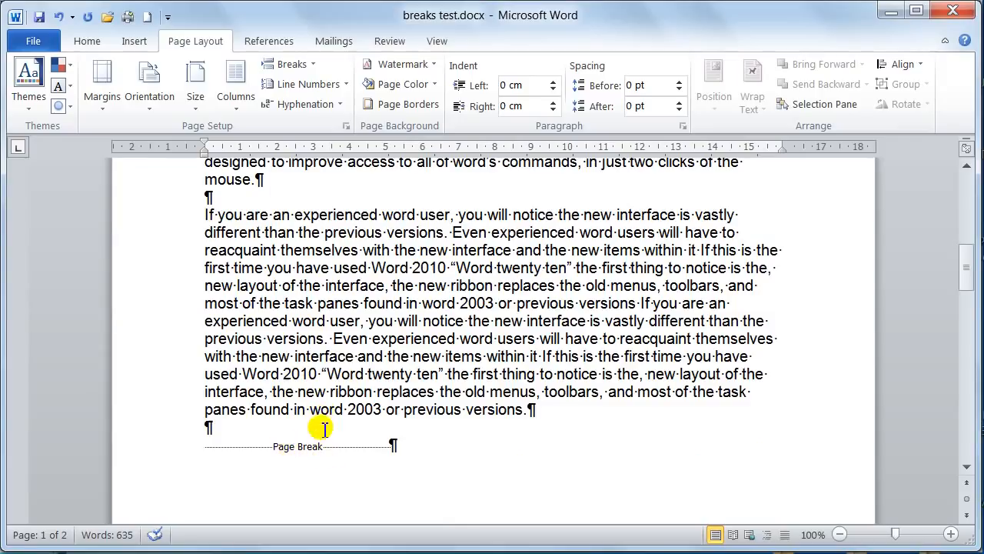
{"action": "scroll", "coordinate": [323, 406], "scroll_direction": "up", "scroll_amount": 3}
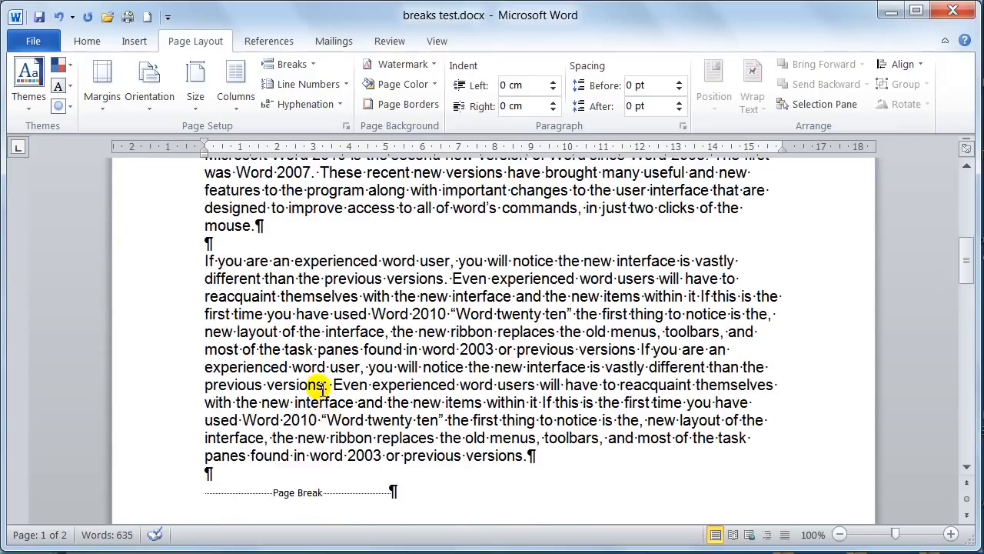
{"action": "scroll", "coordinate": [316, 377], "scroll_direction": "down", "scroll_amount": 3}
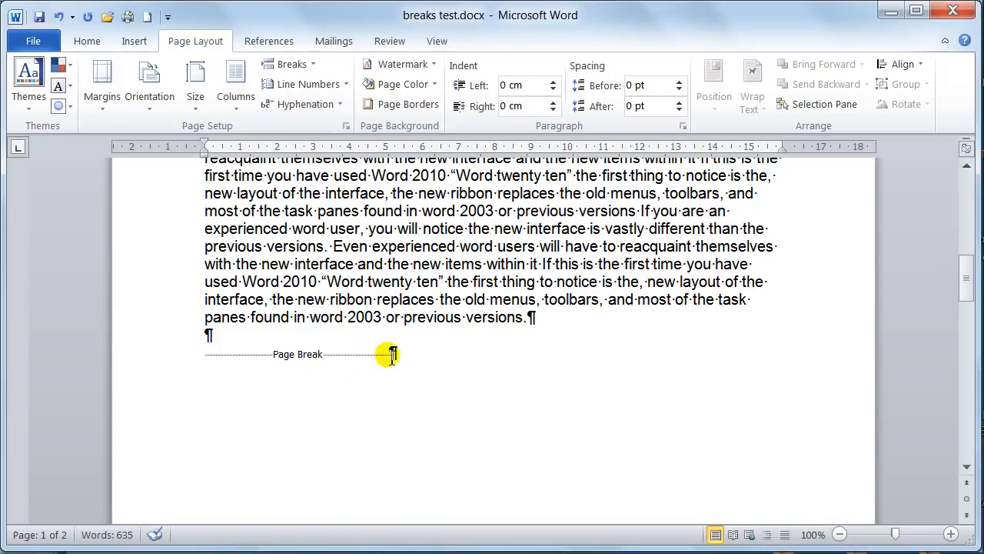
Delete the page break and its paragraph mark at the end of page one
{"action": "left_click", "coordinate": [393, 354]}
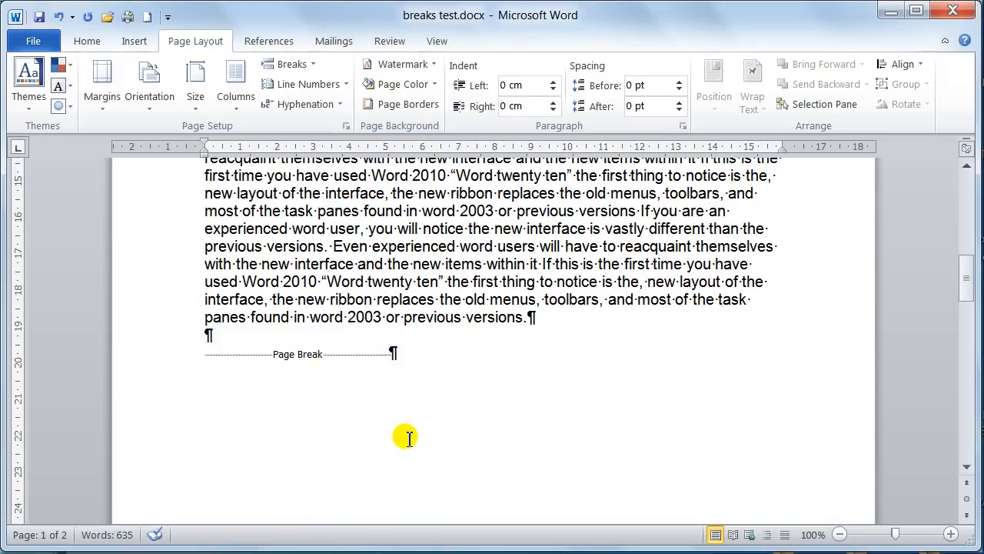
{"action": "key", "text": "BackSpace"}
{"action": "key", "text": "BackSpace"}
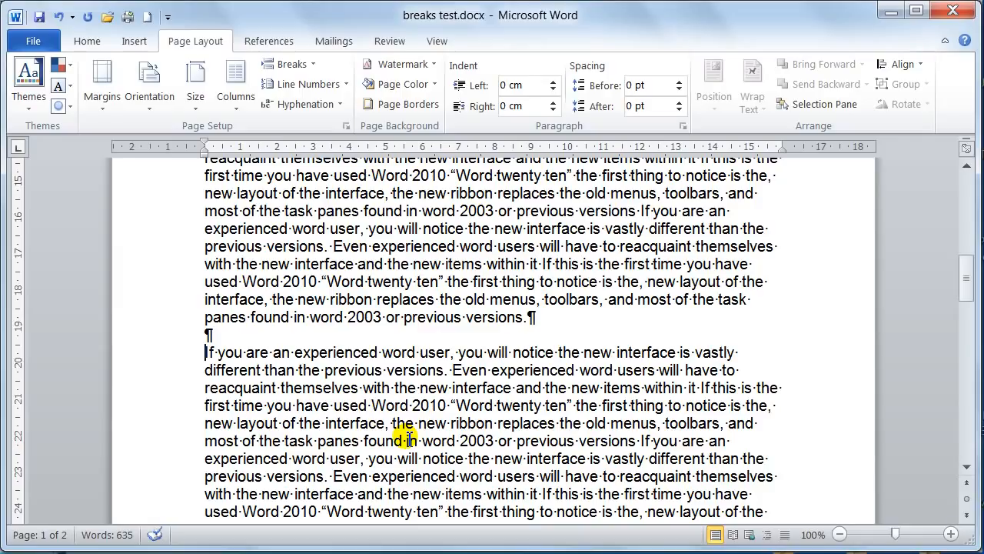
Insert a page break again before the last paragraph and check the text on both sides of it
{"action": "key", "text": "ctrl+Return"}
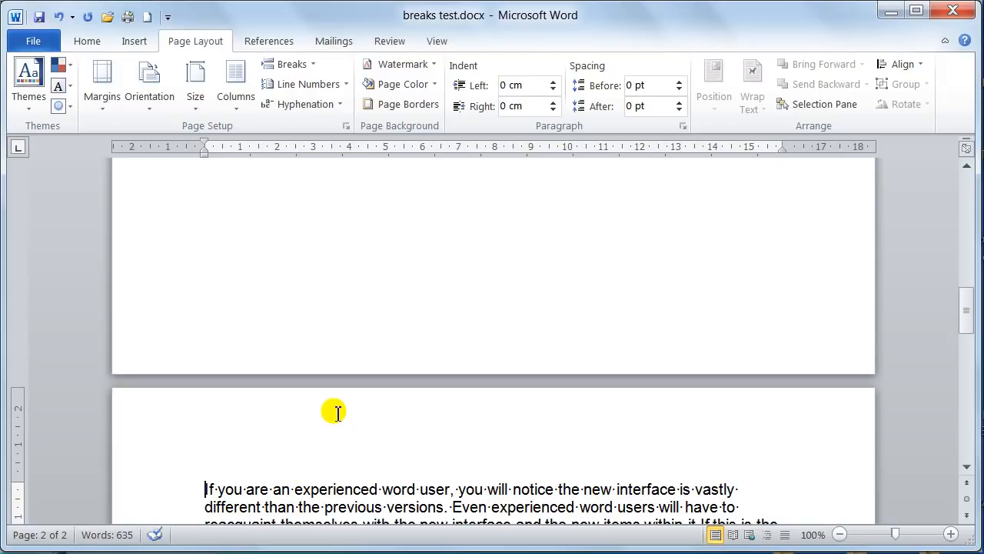
{"action": "scroll", "coordinate": [329, 402], "scroll_direction": "down", "scroll_amount": 4}
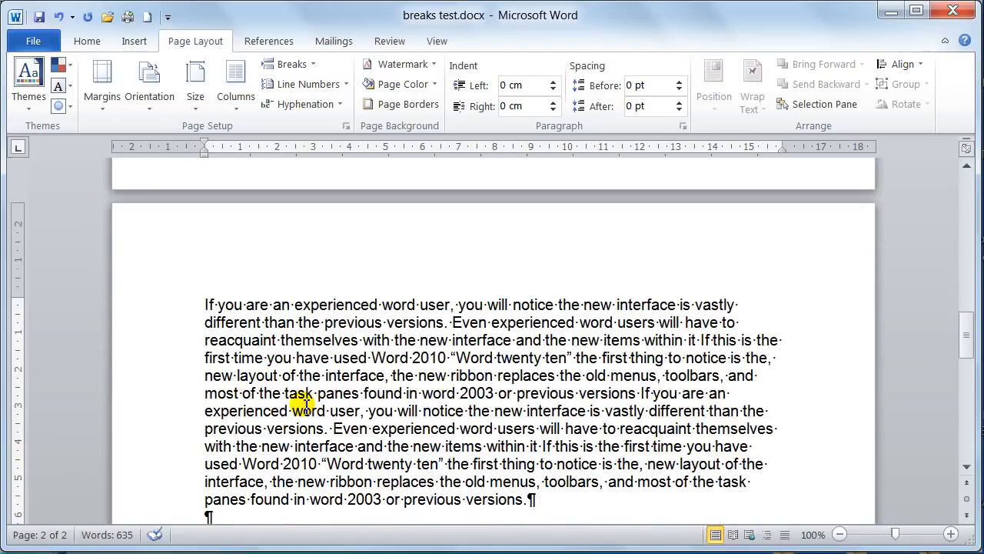
{"action": "scroll", "coordinate": [221, 346], "scroll_direction": "up", "scroll_amount": 2}
{"action": "scroll", "coordinate": [218, 342], "scroll_direction": "down", "scroll_amount": 8}
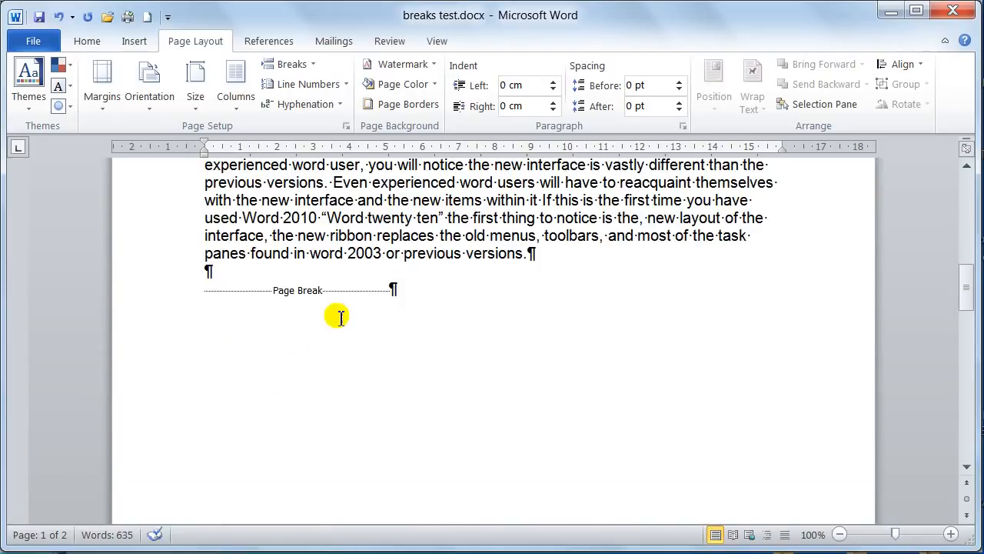
Remove the page break again, together with the empty paragraph left in its place
{"action": "left_click", "coordinate": [392, 289]}
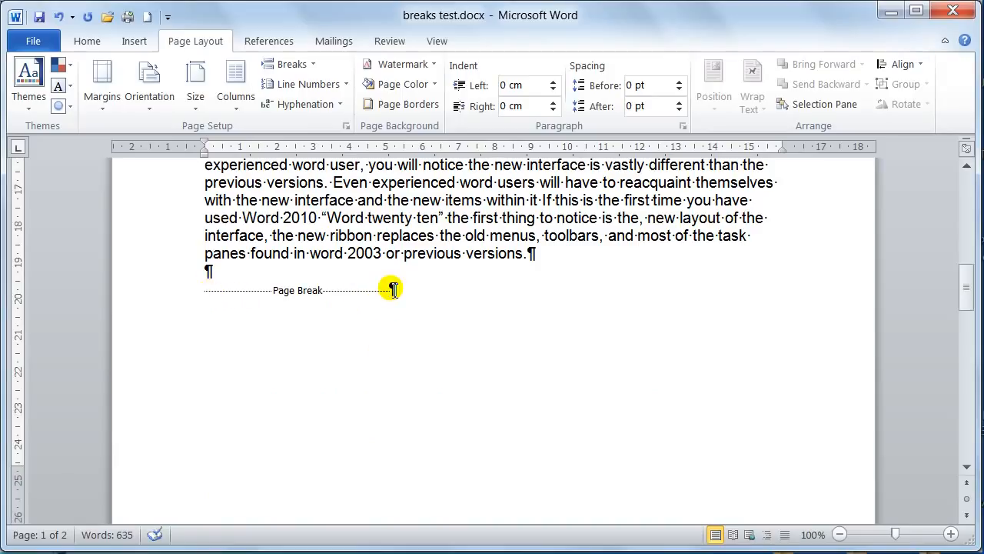
{"action": "left_click", "coordinate": [391, 291]}
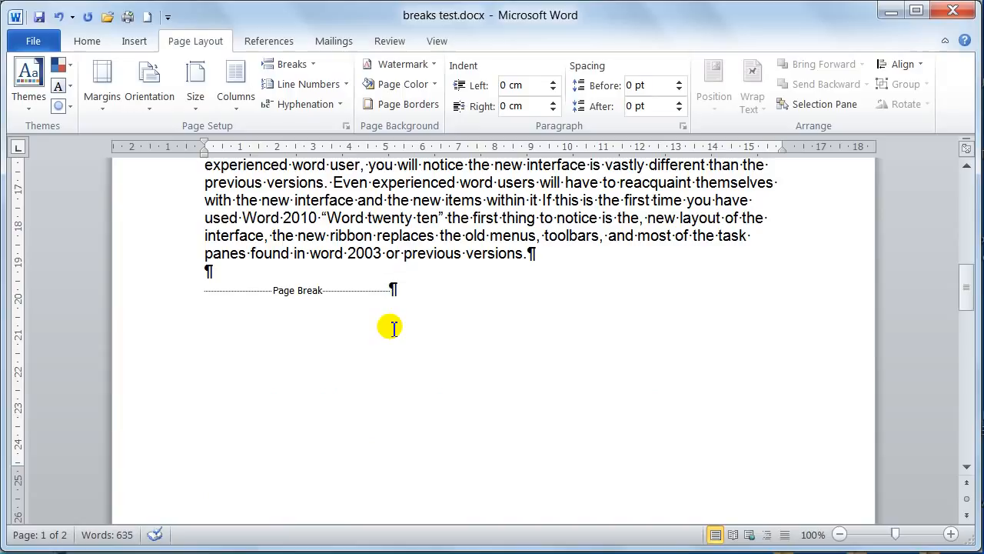
{"action": "key", "text": "BackSpace"}
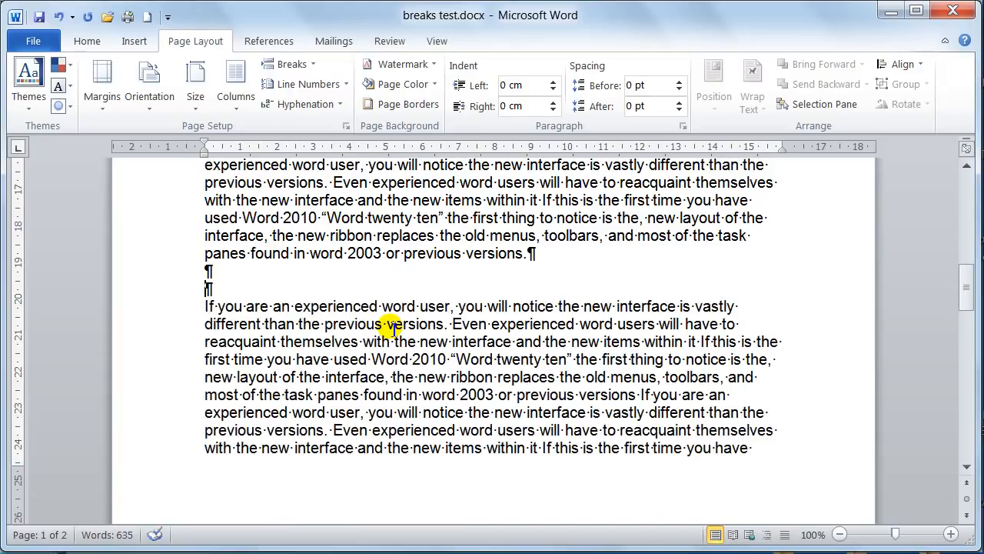
{"action": "key", "text": "BackSpace"}
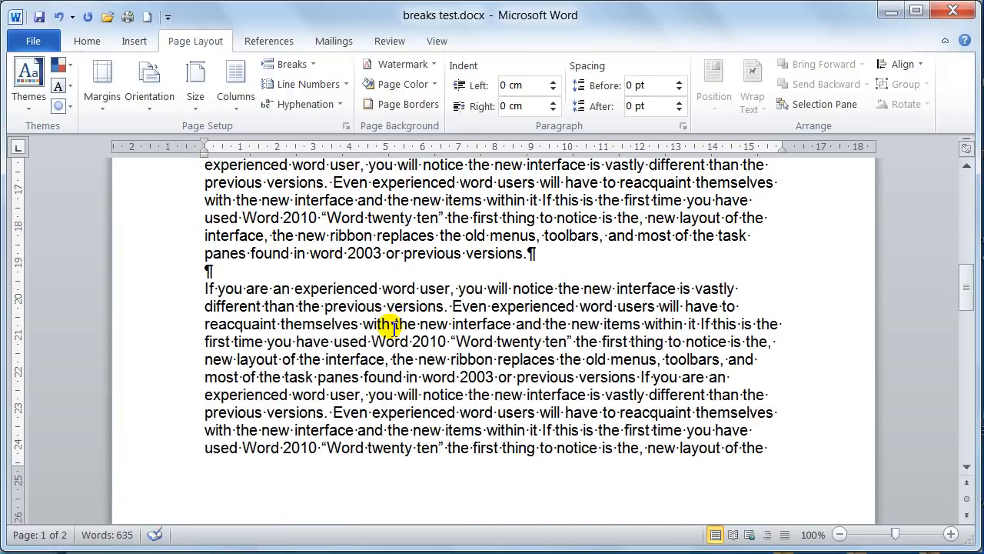
Insert a page break above the last paragraph and delete the blank paragraph at the start of page two
{"action": "key", "text": "ctrl+Return"}
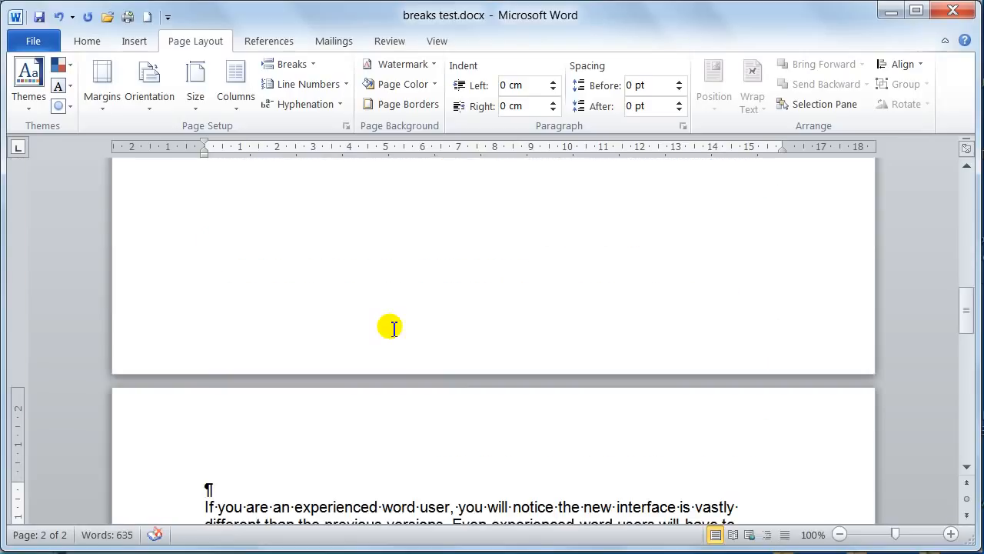
{"action": "key", "text": "Delete"}
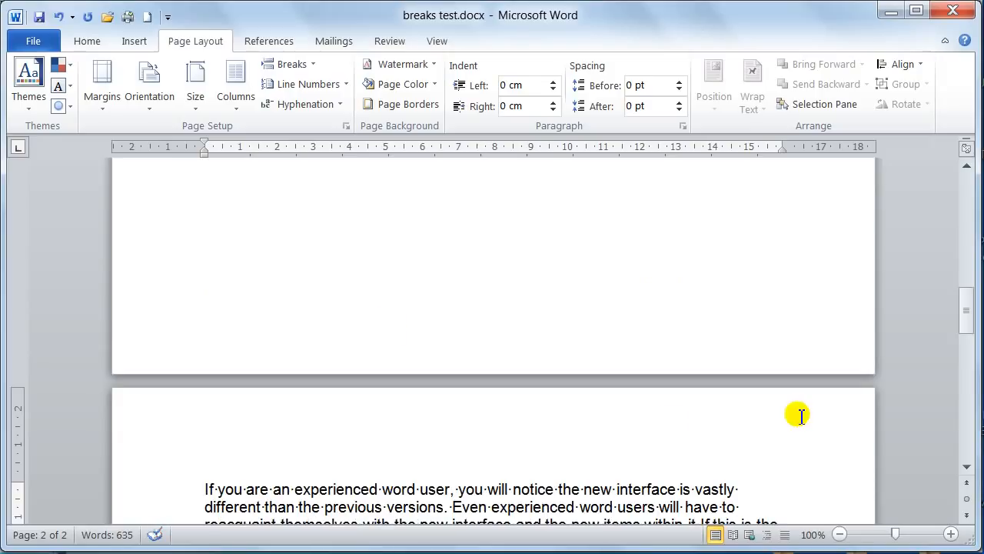
{"action": "key", "text": "BackSpace"}
In the opening paragraph, insert a text wrapping break after "new version of Word" and a manual line break after "These recent"
{"action": "scroll", "coordinate": [545, 363], "scroll_direction": "up", "scroll_amount": 6}
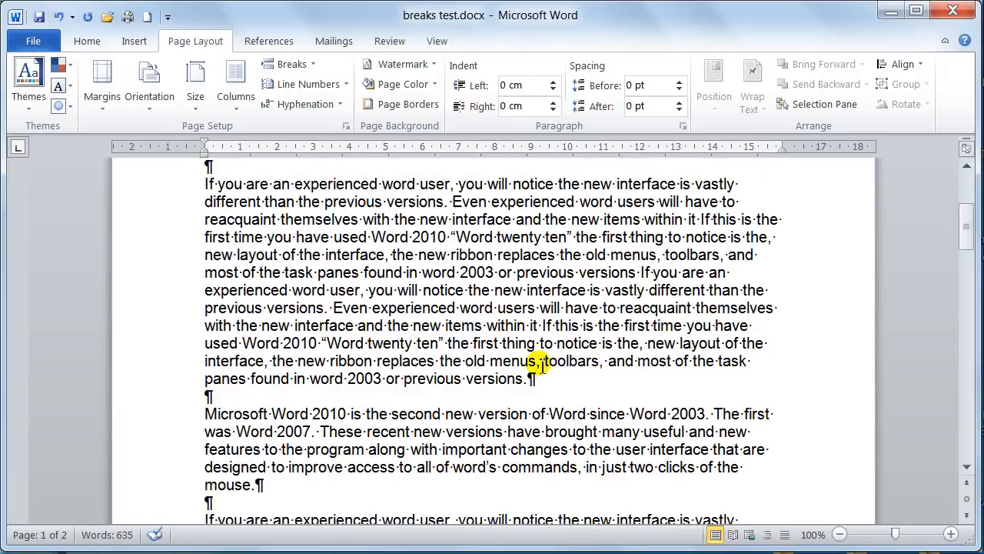
{"action": "scroll", "coordinate": [504, 352], "scroll_direction": "up", "scroll_amount": 4}
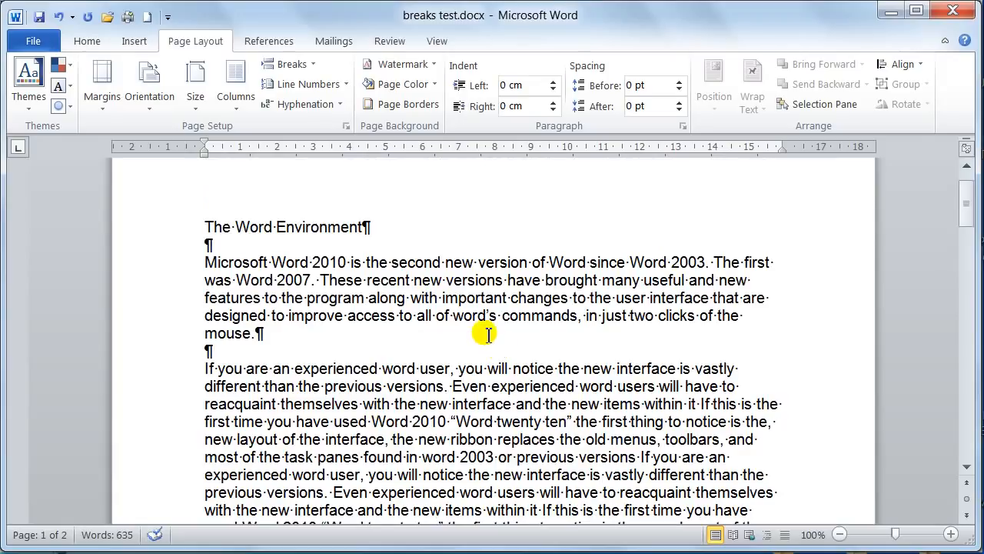
{"action": "left_click", "coordinate": [587, 261]}
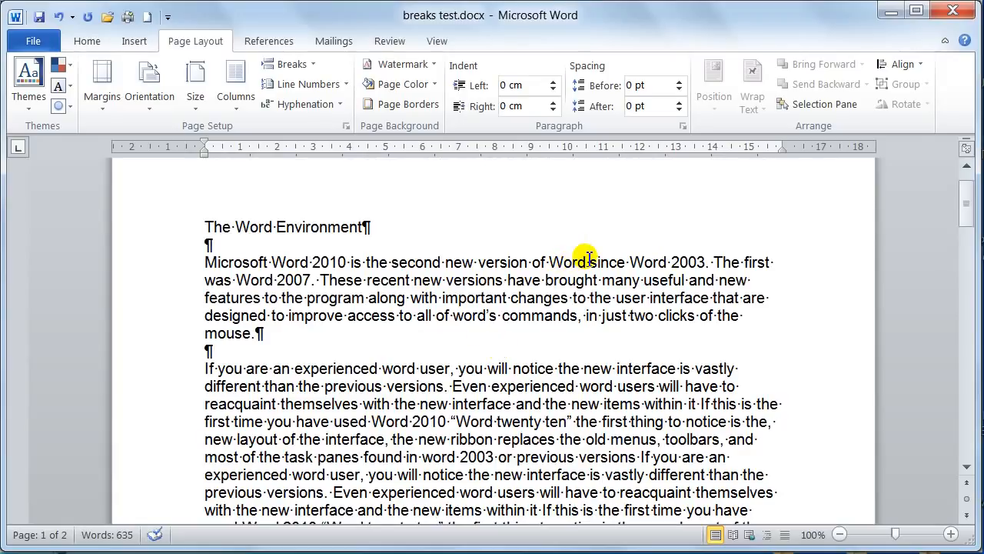
{"action": "left_click", "coordinate": [316, 64]}
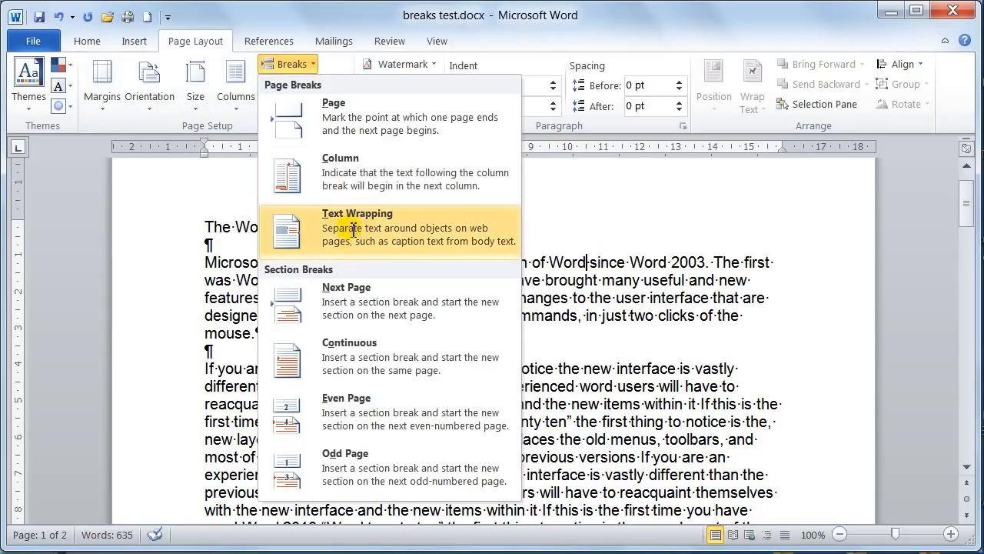
{"action": "left_click", "coordinate": [312, 64]}
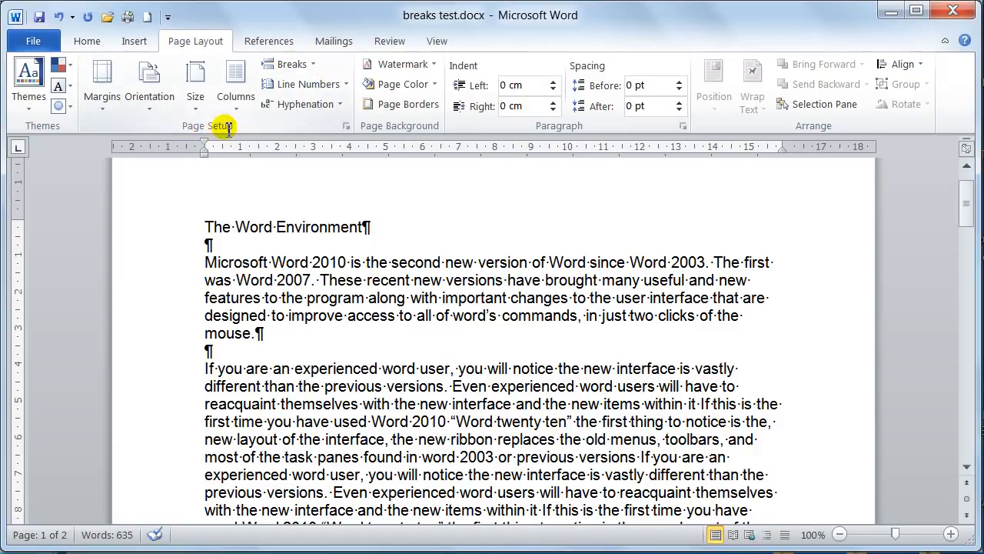
{"action": "left_click", "coordinate": [316, 64]}
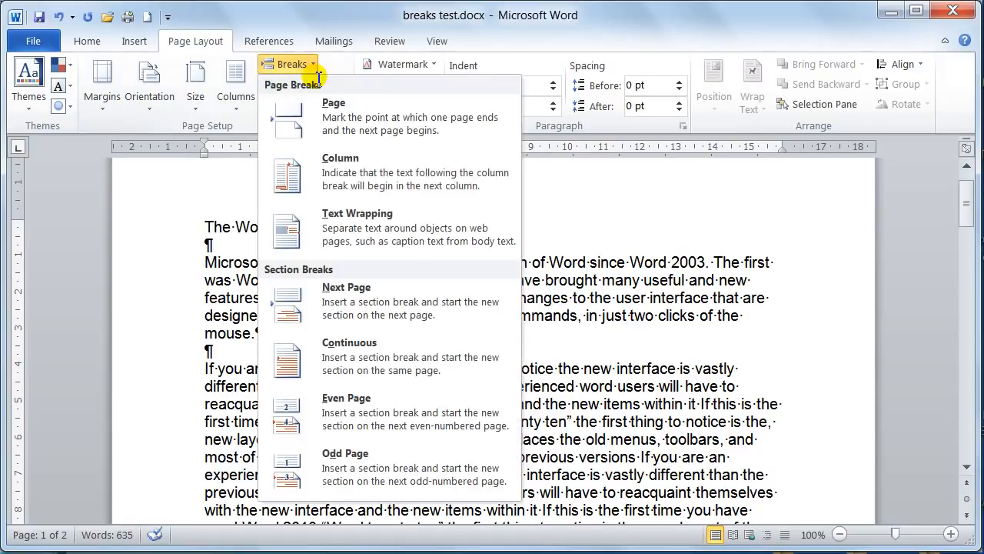
{"action": "left_click", "coordinate": [372, 228]}
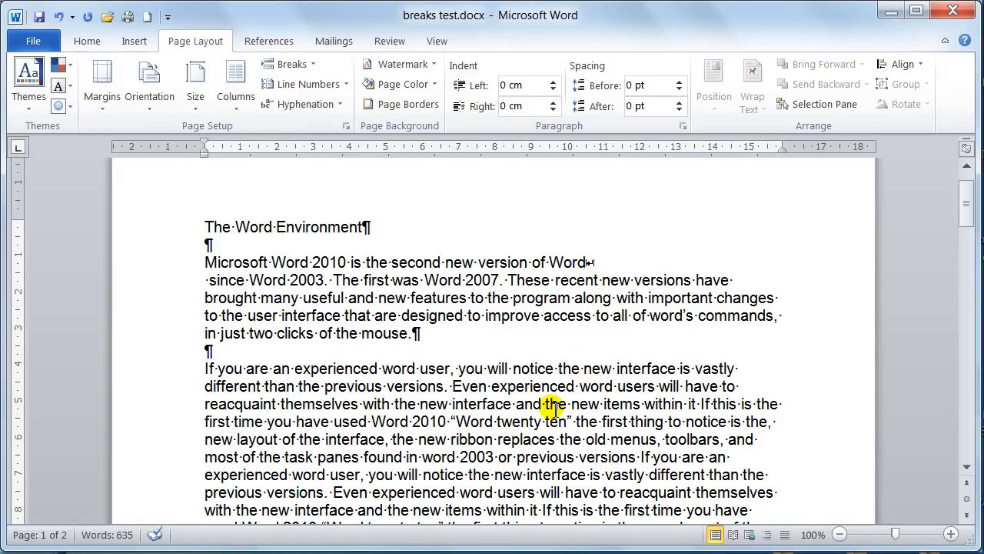
{"action": "key", "text": "shift+Return"}
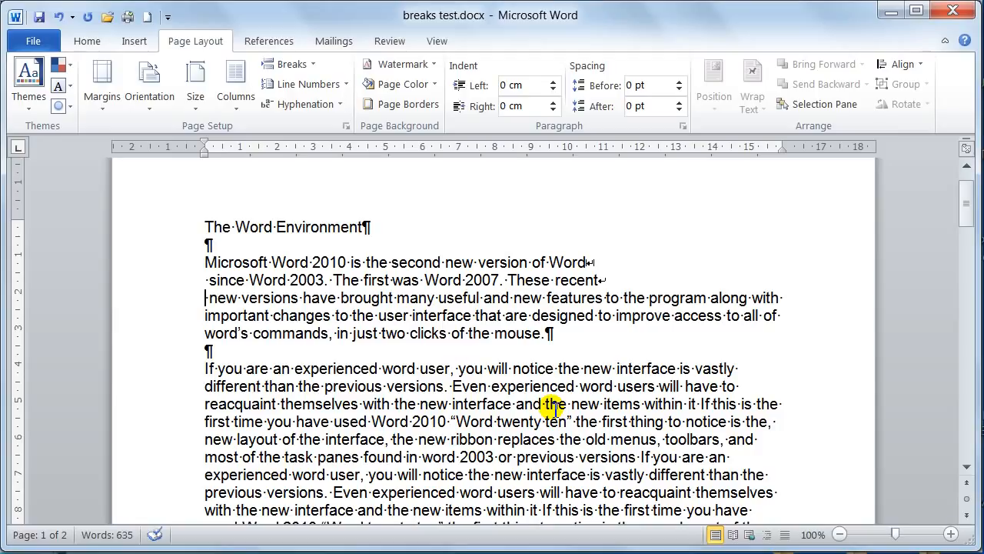
Delete the leading spaces on the two lines following the breaks in the opening paragraph and insert a manual line break after "new features"
{"action": "key", "text": "Delete"}
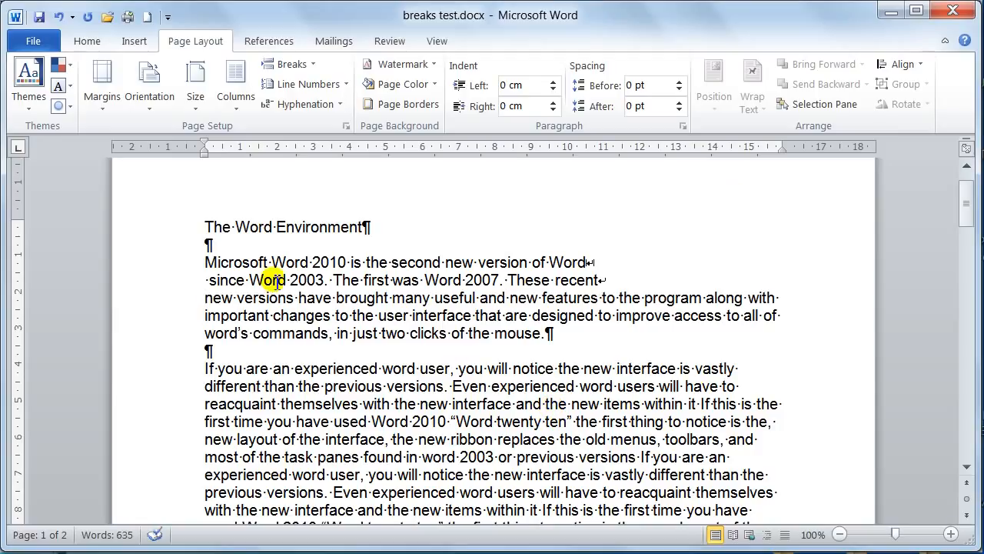
{"action": "left_click", "coordinate": [206, 280]}
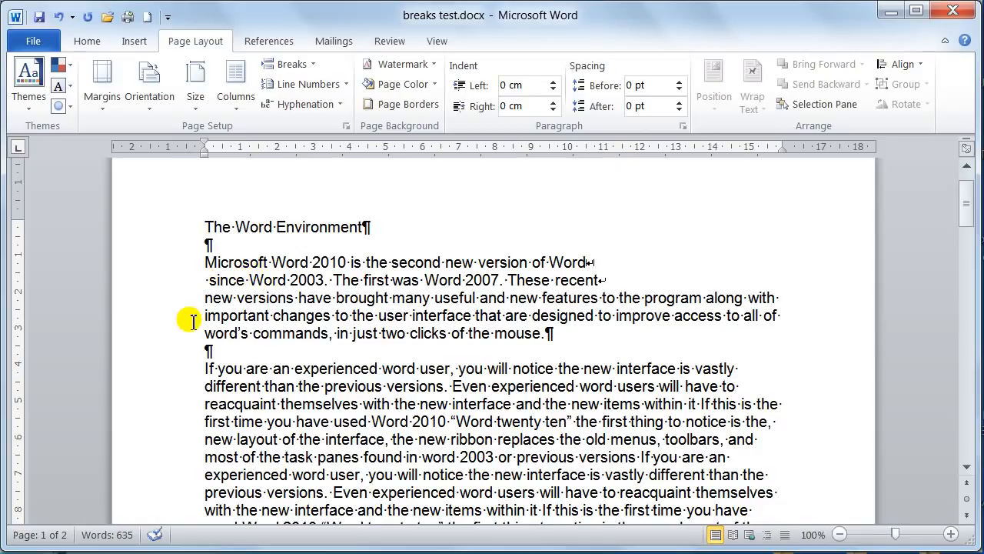
{"action": "key", "text": "Delete"}
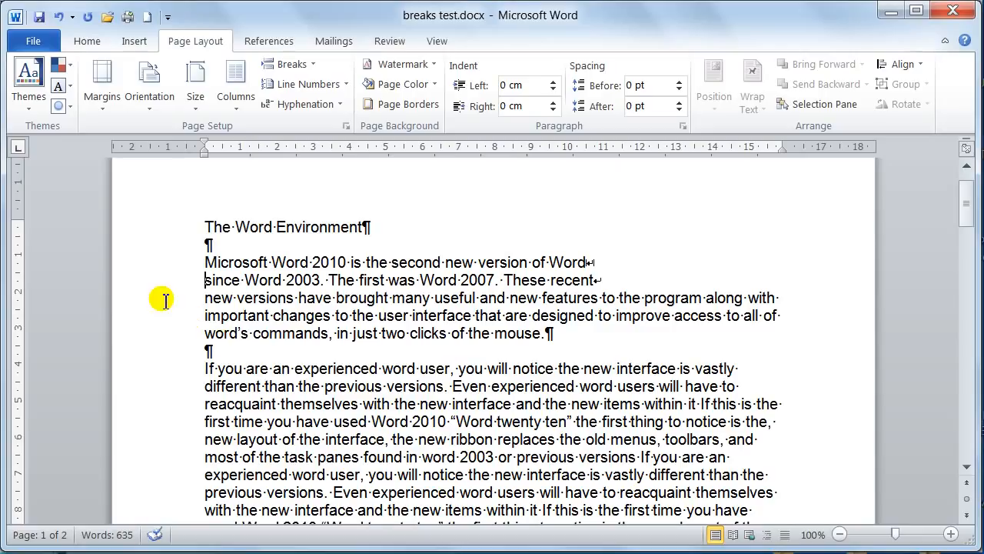
{"action": "left_click", "coordinate": [600, 297]}
{"action": "key", "text": "shift+Return"}
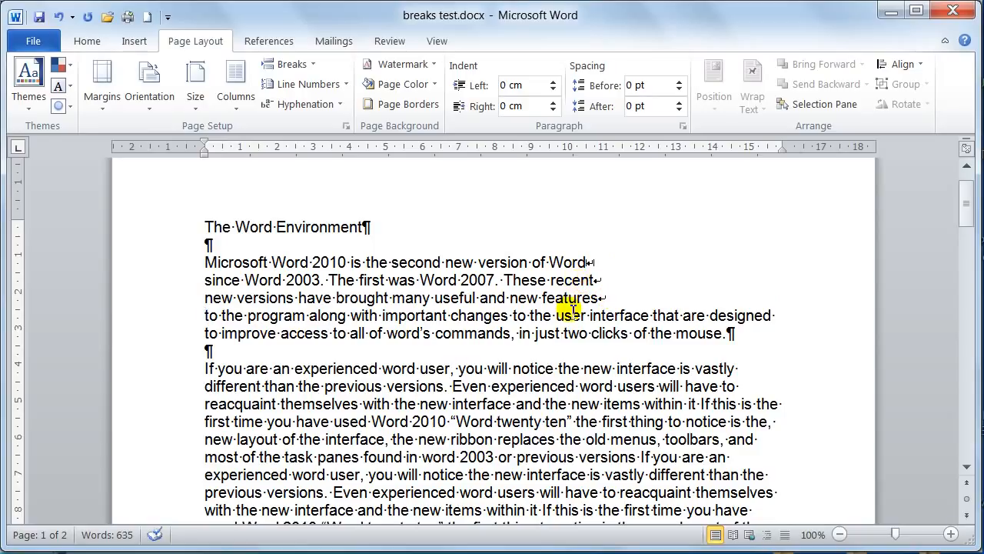
Examine the section break types offered for the document without inserting one
{"action": "scroll", "coordinate": [575, 315], "scroll_direction": "down", "scroll_amount": 2}
{"action": "scroll", "coordinate": [558, 297], "scroll_direction": "down", "scroll_amount": 1}
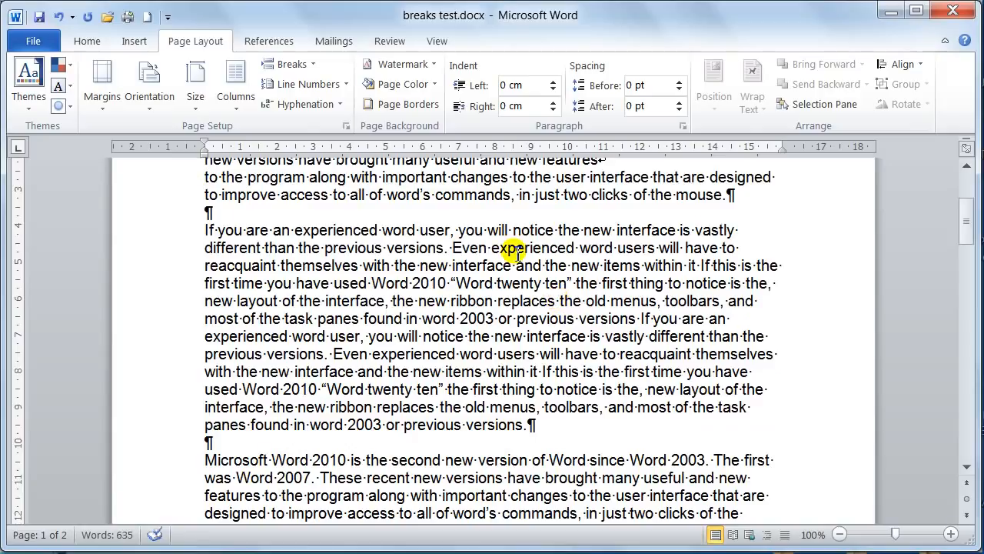
{"action": "left_click", "coordinate": [318, 66]}
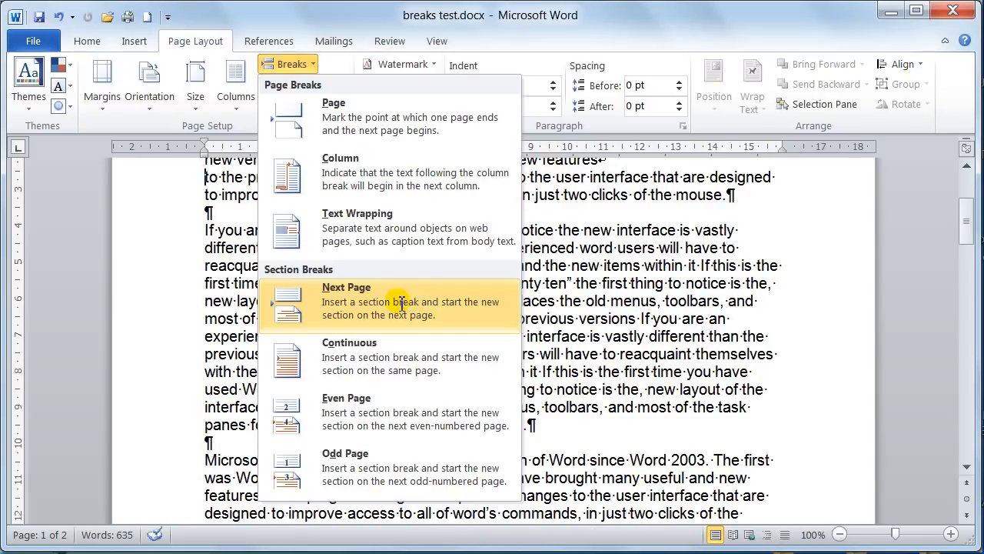
{"action": "left_click", "coordinate": [300, 64]}
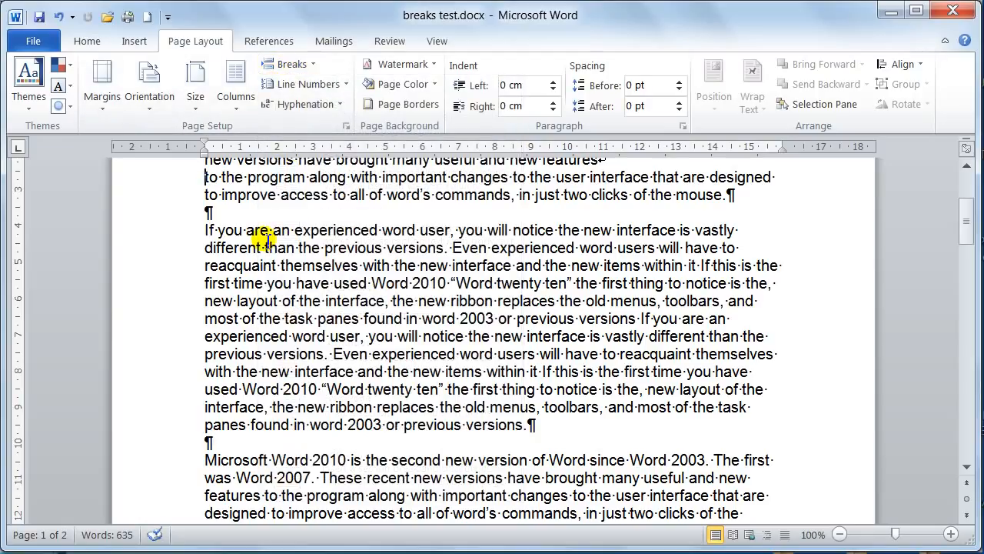
Create a new blank document and enter the filler text "vdkfjgldkdop" on its first line
{"action": "key", "text": "ctrl+n"}
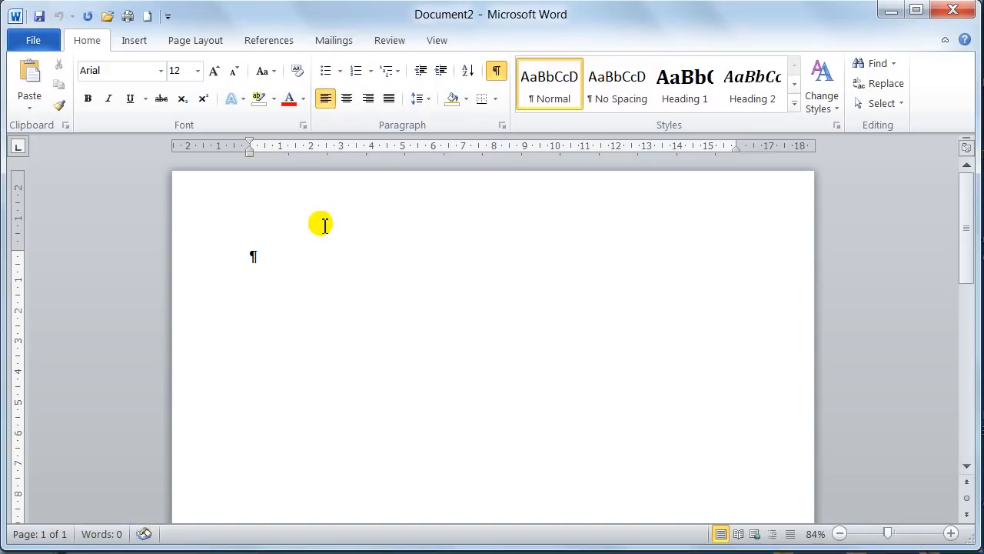
{"action": "type", "text": "vdkfjgjdkdop"}
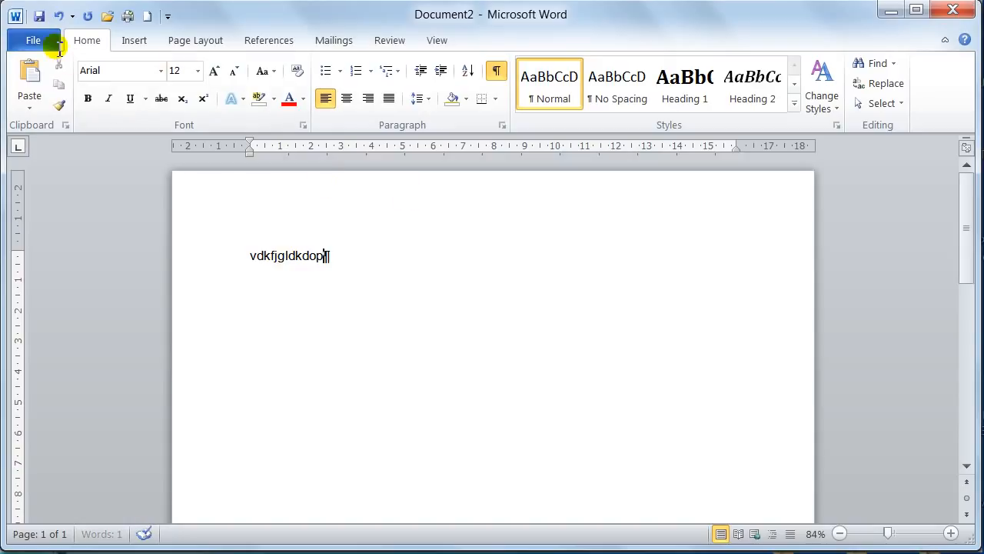
Set the page orientation to landscape, applied from this point forward after the filler text
{"action": "left_click", "coordinate": [193, 39]}
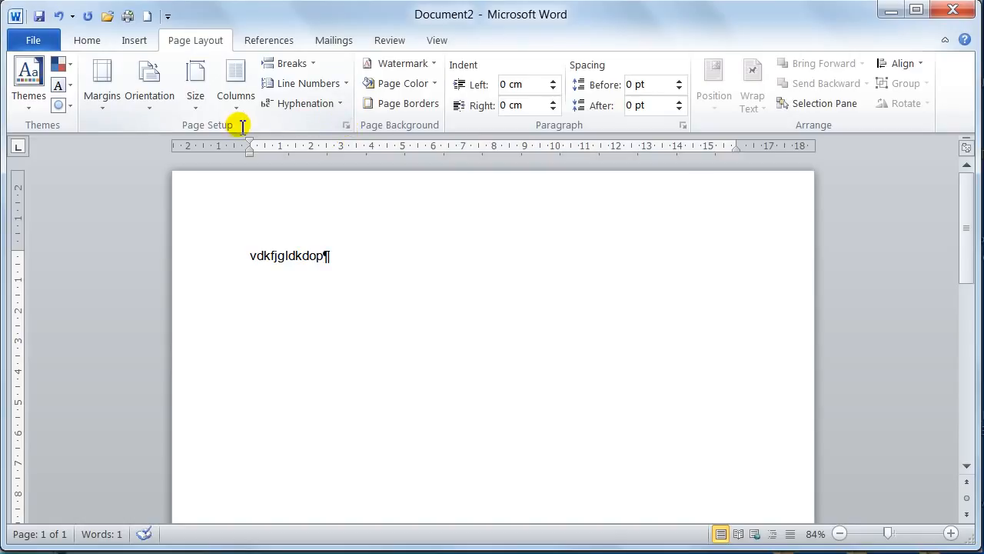
{"action": "left_click", "coordinate": [347, 125]}
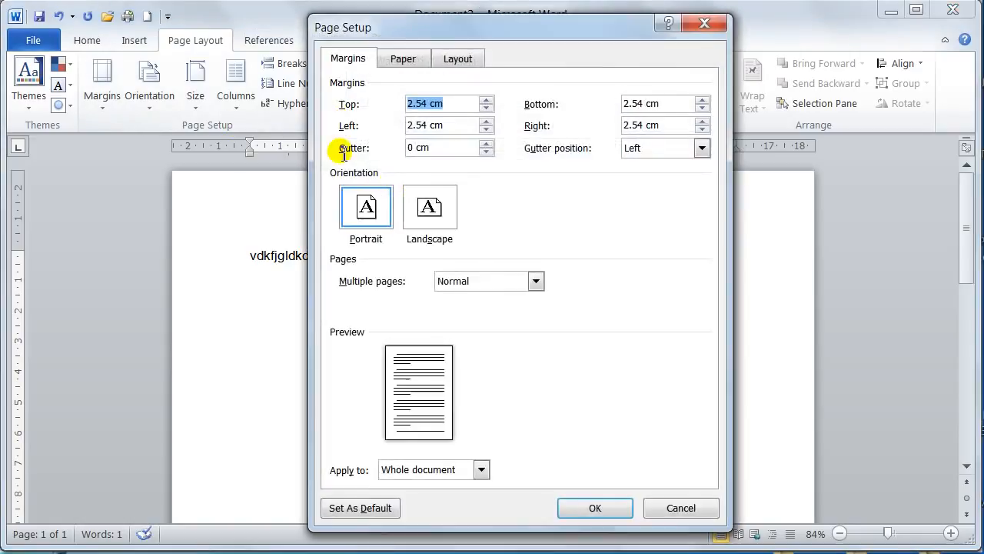
{"action": "left_click_drag", "start_coordinate": [505, 22], "coordinate": [646, 27]}
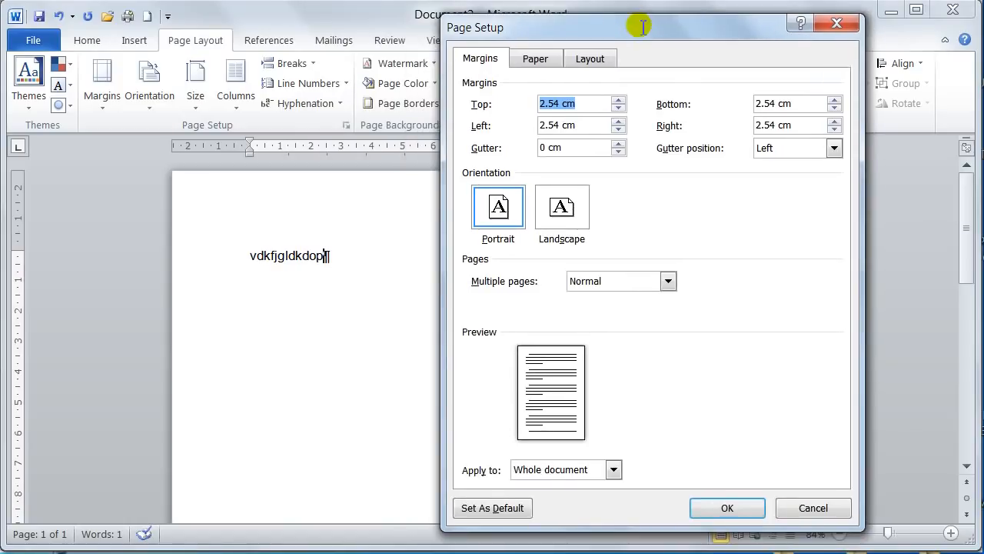
{"action": "left_click", "coordinate": [562, 209]}
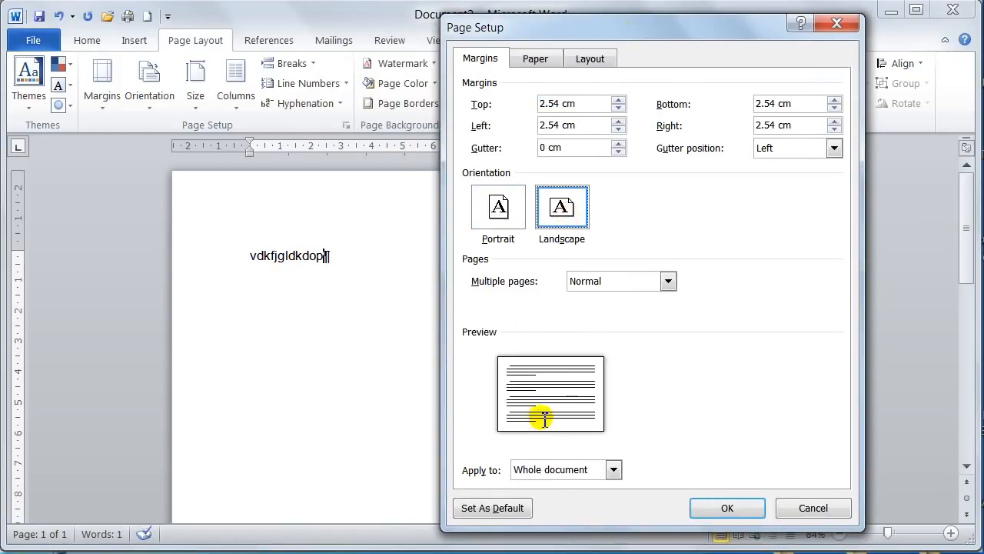
{"action": "left_click", "coordinate": [540, 470]}
{"action": "left_click", "coordinate": [533, 500]}
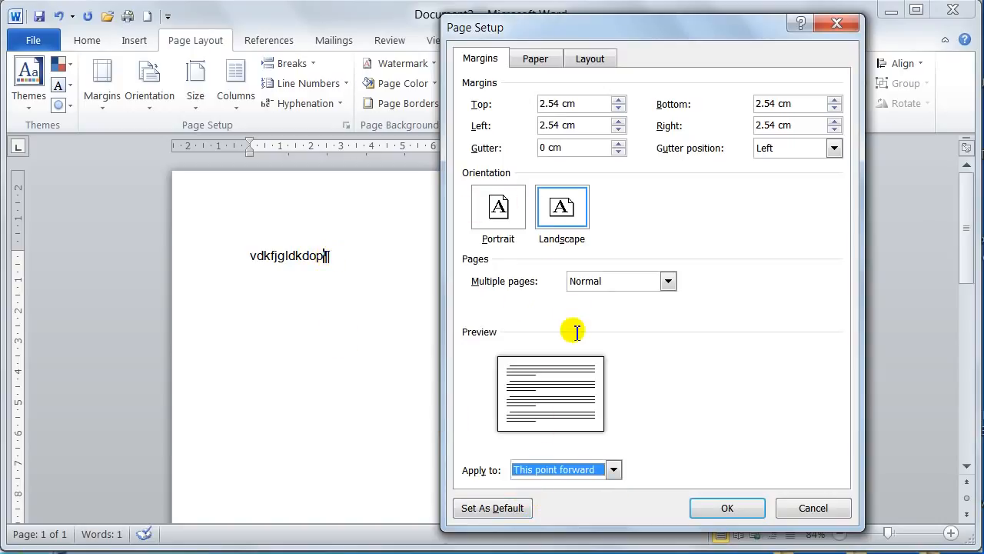
{"action": "left_click", "coordinate": [725, 505]}
Enter "Page 2 Landscape" on the landscape page and start a new paragraph below it
{"action": "scroll", "coordinate": [631, 415], "scroll_direction": "down", "scroll_amount": 2}
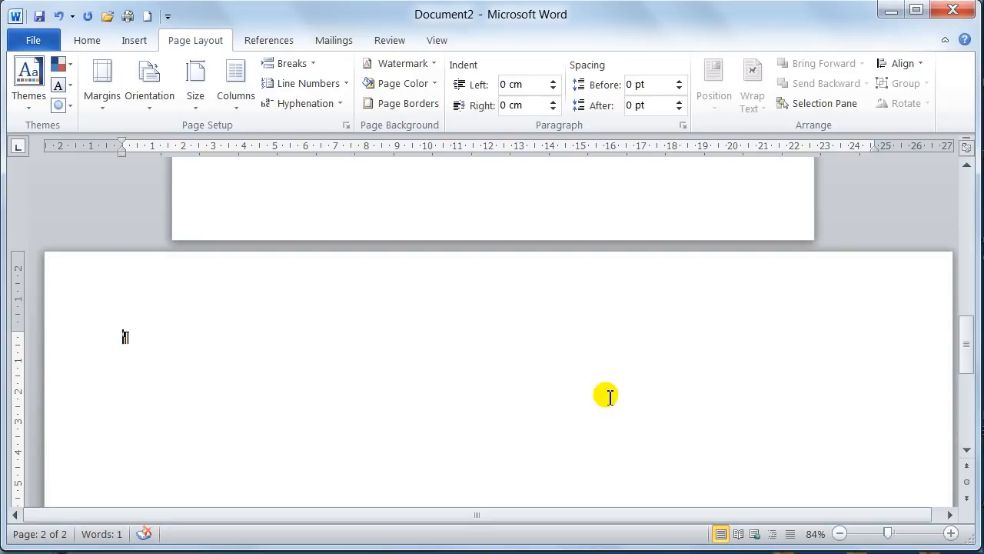
{"action": "type", "text": "Page 2 Lands"}
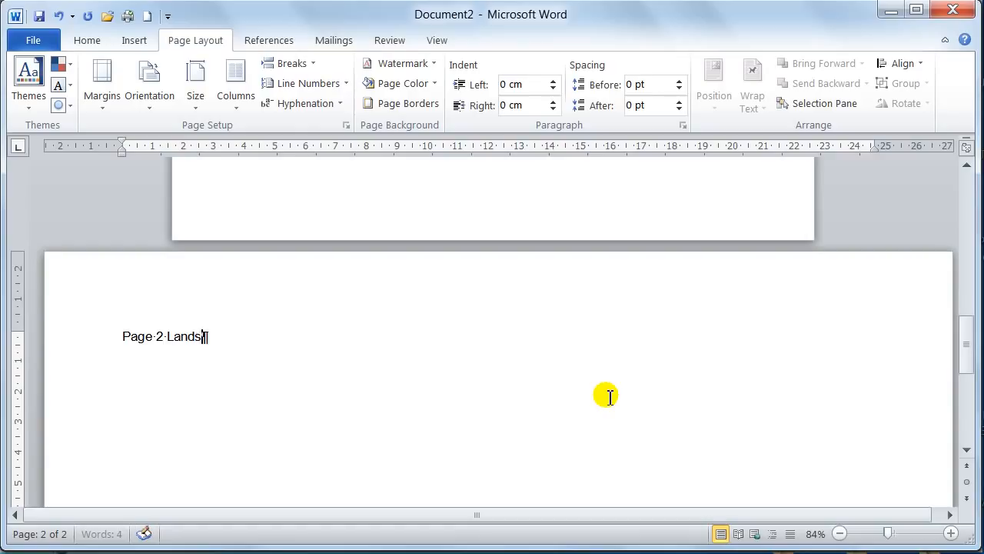
{"action": "type", "text": "cape"}
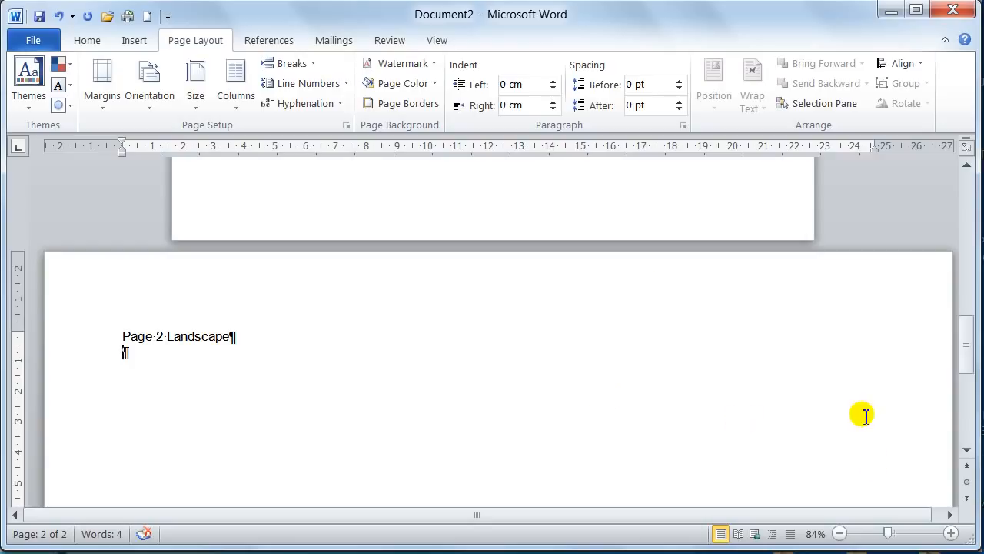
Set the orientation to portrait from this point forward, starting after the "Page 2 Landscape" line
{"action": "left_click", "coordinate": [345, 124]}
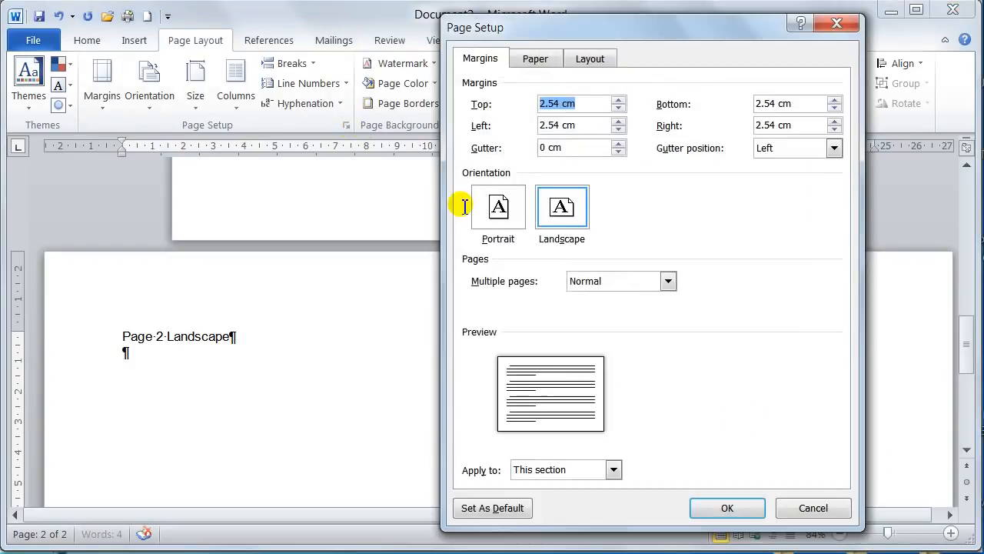
{"action": "left_click", "coordinate": [499, 208]}
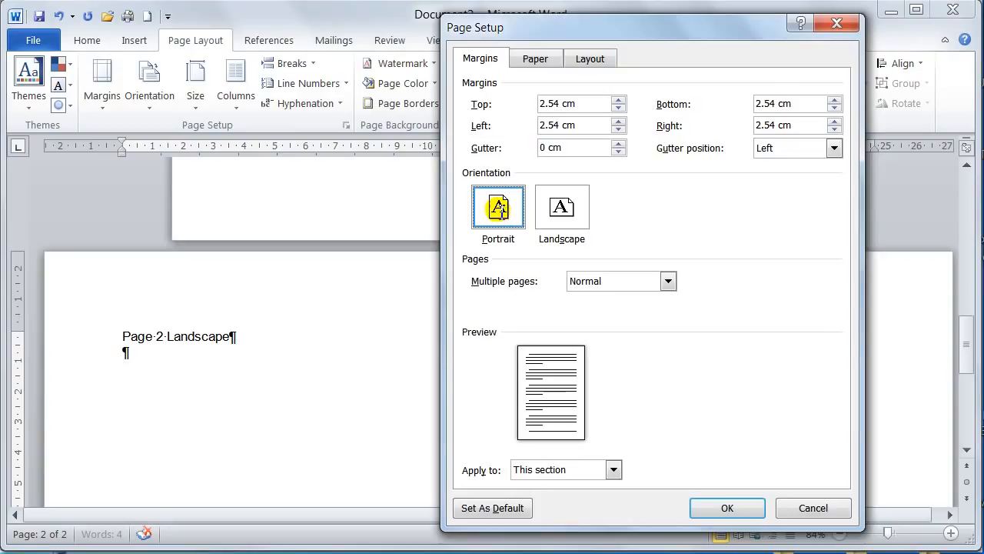
{"action": "left_click", "coordinate": [539, 468]}
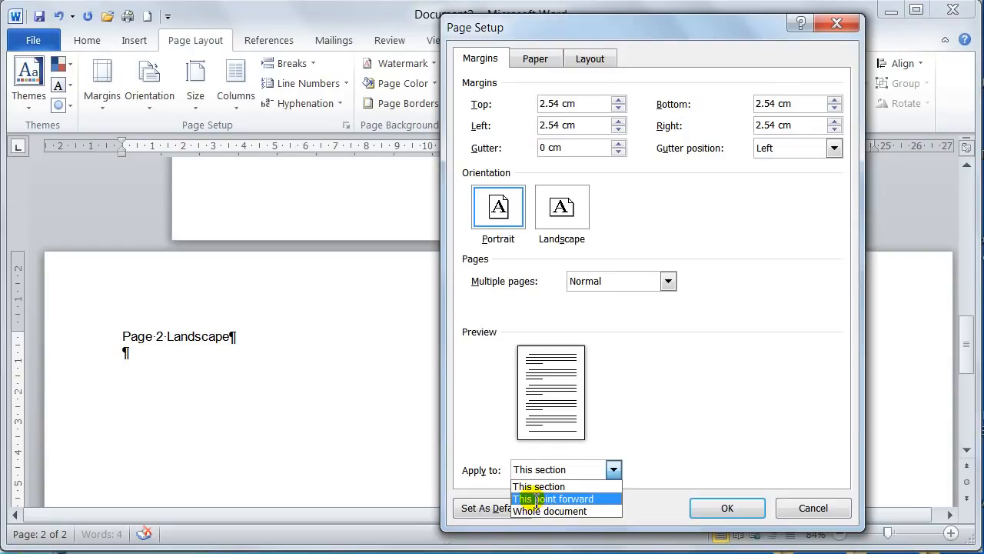
{"action": "left_click", "coordinate": [530, 500]}
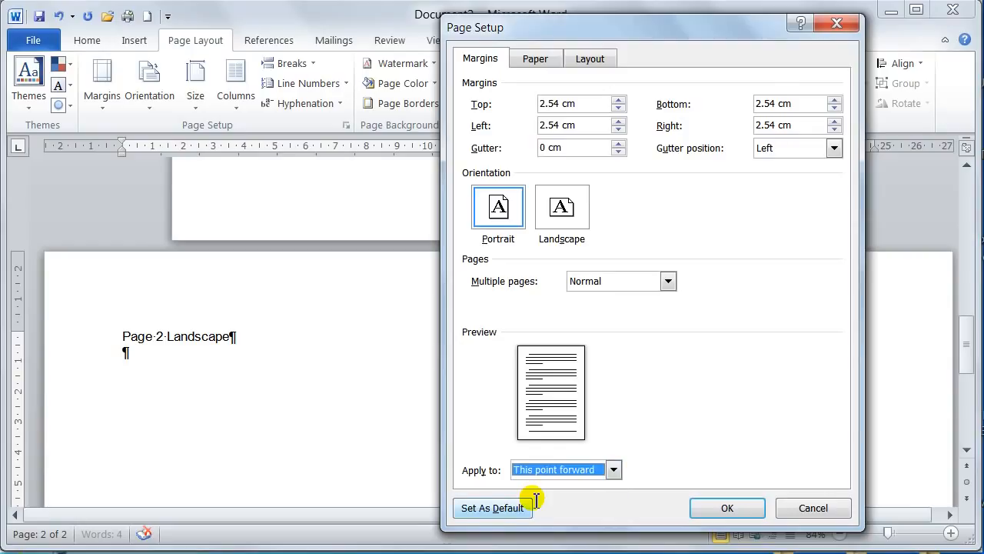
{"action": "left_click", "coordinate": [719, 508]}
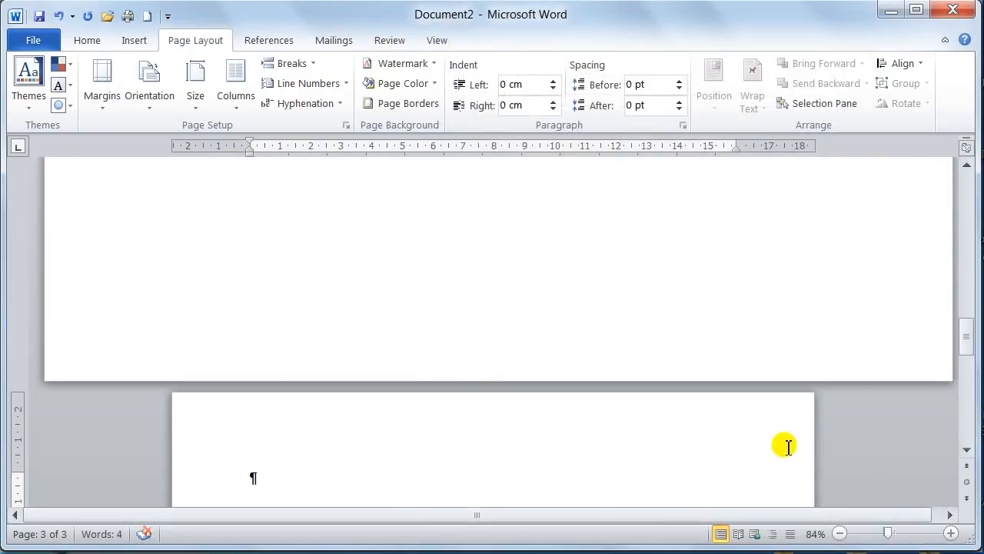
Enter "Page 3 Port" at the start of the new portrait page
{"action": "left_click", "coordinate": [883, 532]}
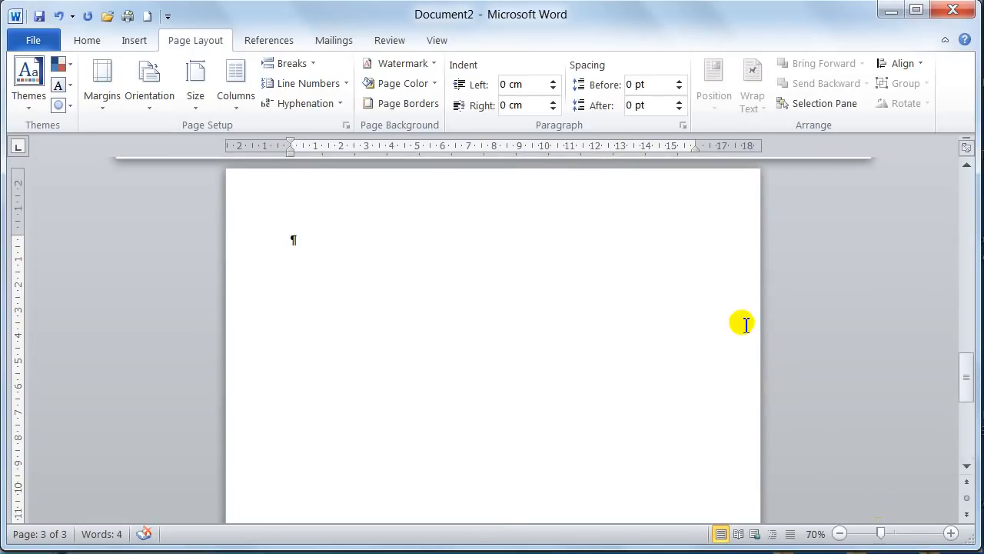
{"action": "scroll", "coordinate": [742, 323], "scroll_direction": "down", "scroll_amount": 1}
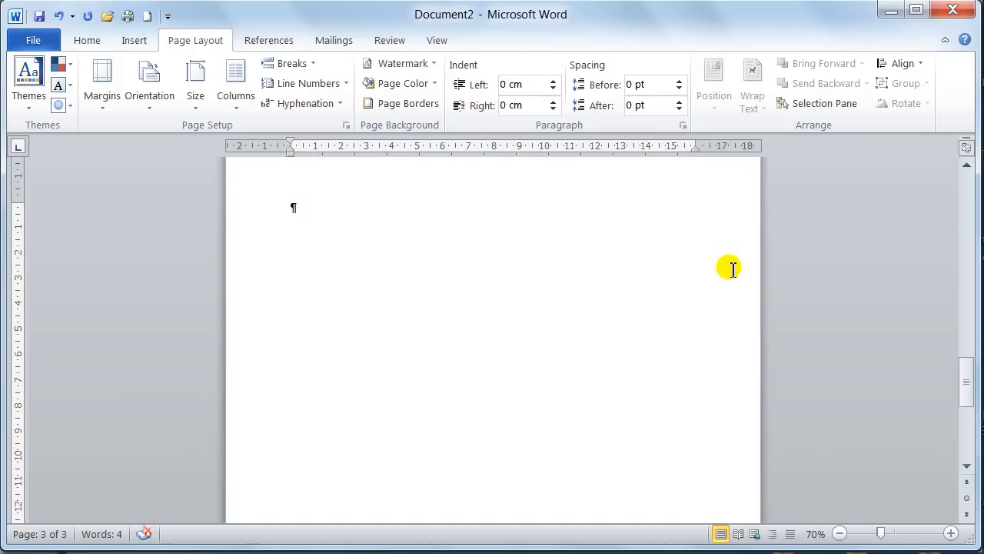
{"action": "type", "text": "age 3 Port"}
Examine the section break markers and the page orientation on all three pages of the new document
{"action": "scroll", "coordinate": [641, 400], "scroll_direction": "up", "scroll_amount": 2}
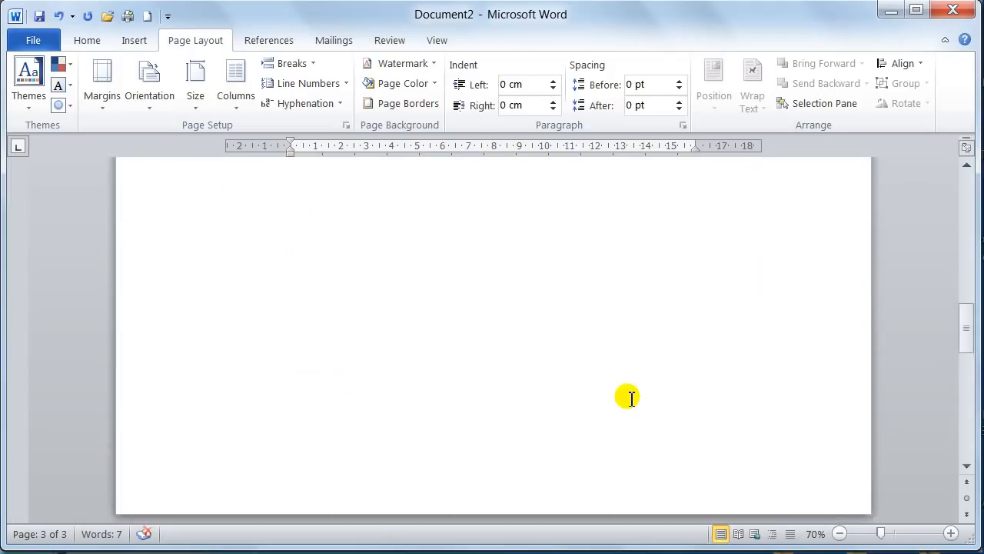
{"action": "scroll", "coordinate": [631, 398], "scroll_direction": "up", "scroll_amount": 6}
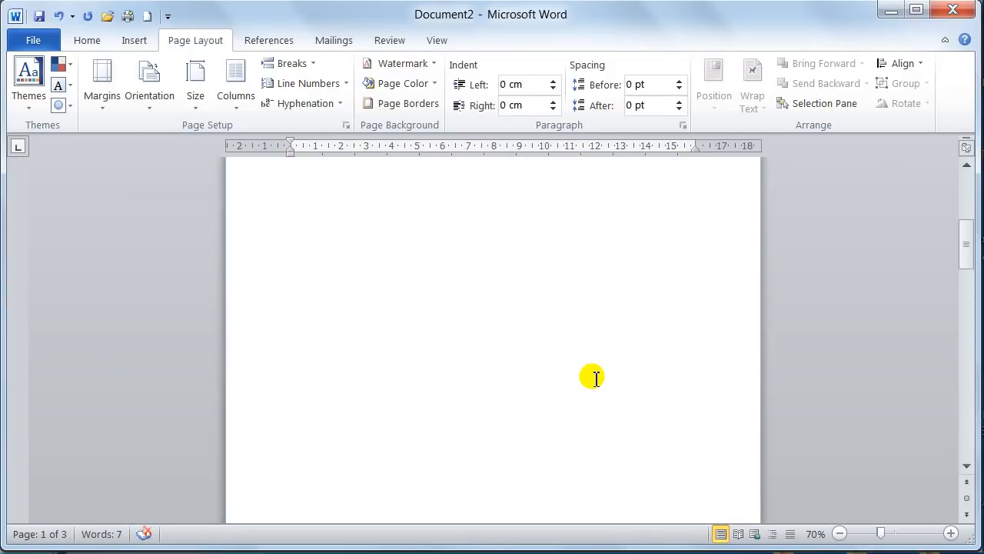
{"action": "scroll", "coordinate": [589, 371], "scroll_direction": "up", "scroll_amount": 3}
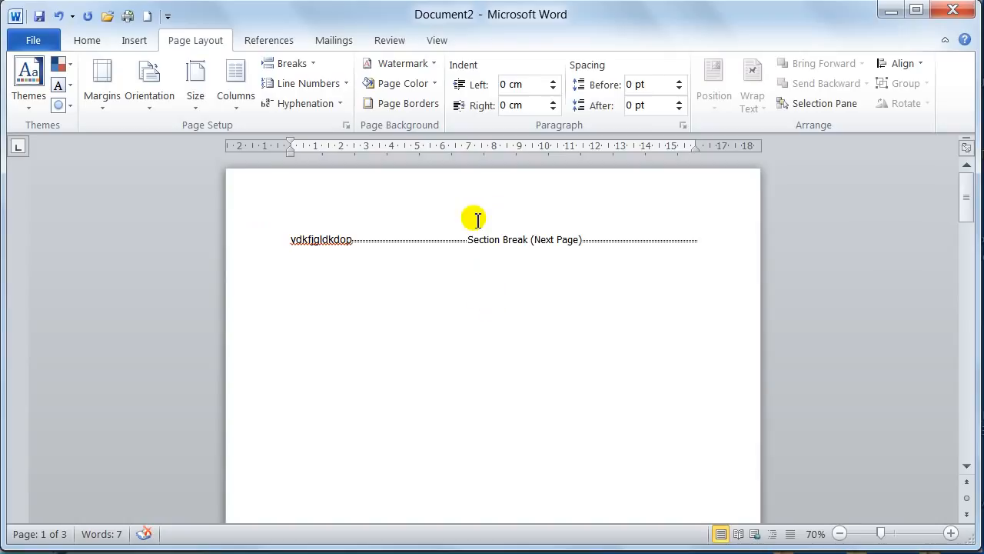
{"action": "scroll", "coordinate": [466, 282], "scroll_direction": "down", "scroll_amount": 8}
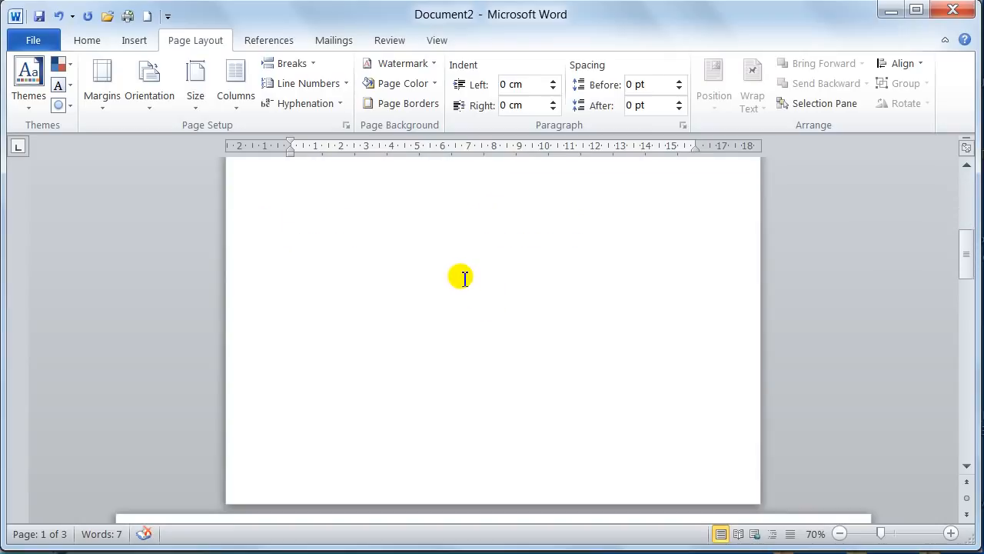
{"action": "scroll", "coordinate": [462, 277], "scroll_direction": "down", "scroll_amount": 2}
{"action": "scroll", "coordinate": [460, 272], "scroll_direction": "down", "scroll_amount": 3}
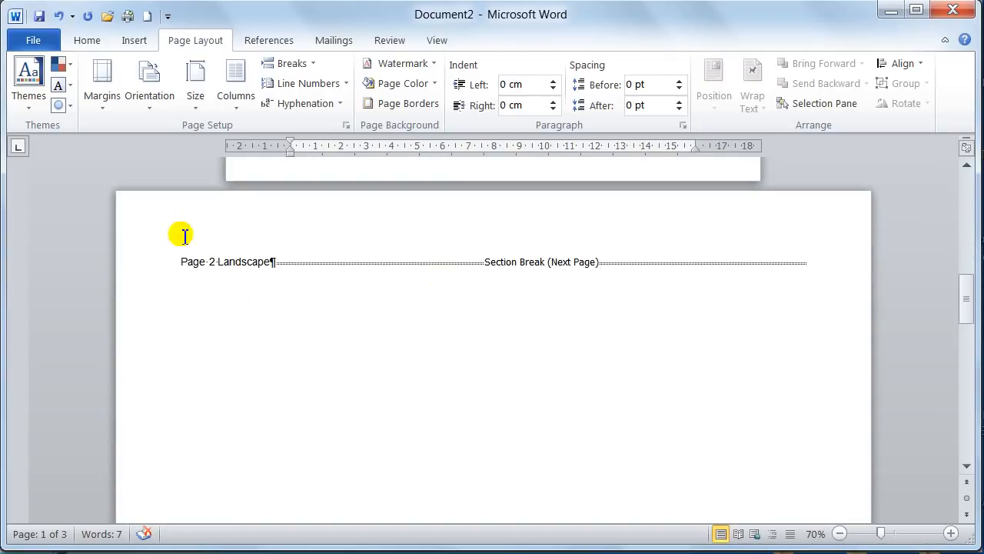
{"action": "scroll", "coordinate": [742, 381], "scroll_direction": "down", "scroll_amount": 9}
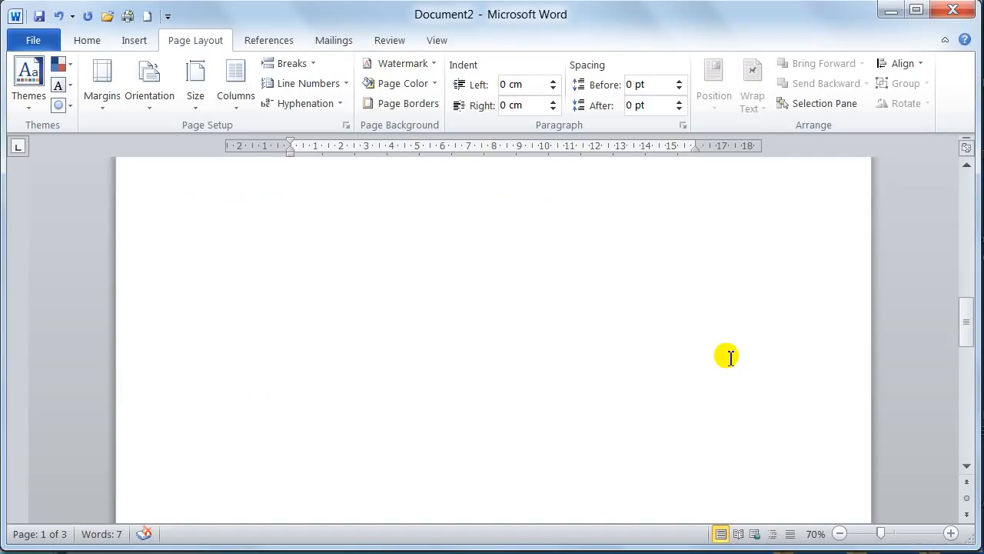
{"action": "scroll", "coordinate": [466, 362], "scroll_direction": "down", "scroll_amount": 5}
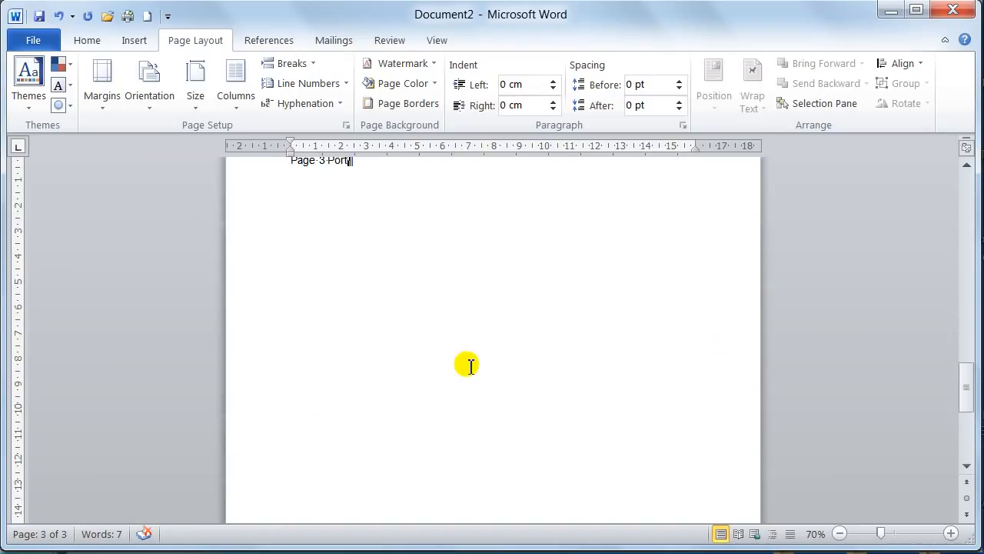
{"action": "scroll", "coordinate": [466, 363], "scroll_direction": "up", "scroll_amount": 5}
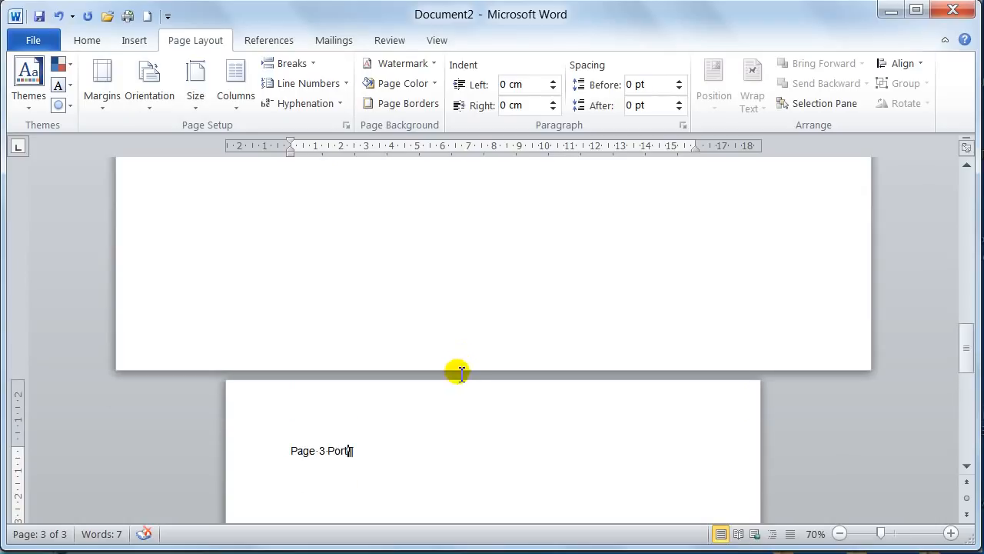
{"action": "scroll", "coordinate": [462, 357], "scroll_direction": "up", "scroll_amount": 8}
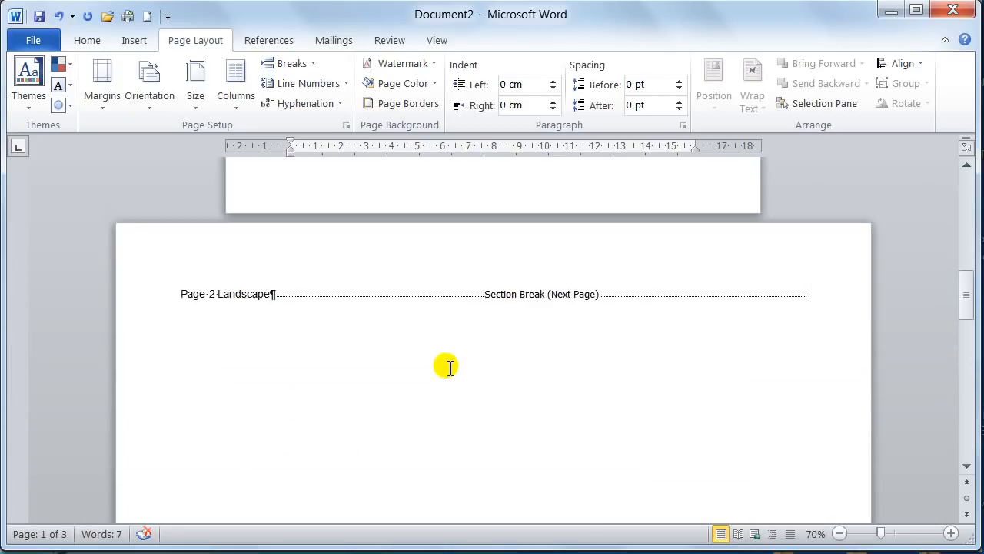
{"action": "scroll", "coordinate": [451, 364], "scroll_direction": "down", "scroll_amount": 3}
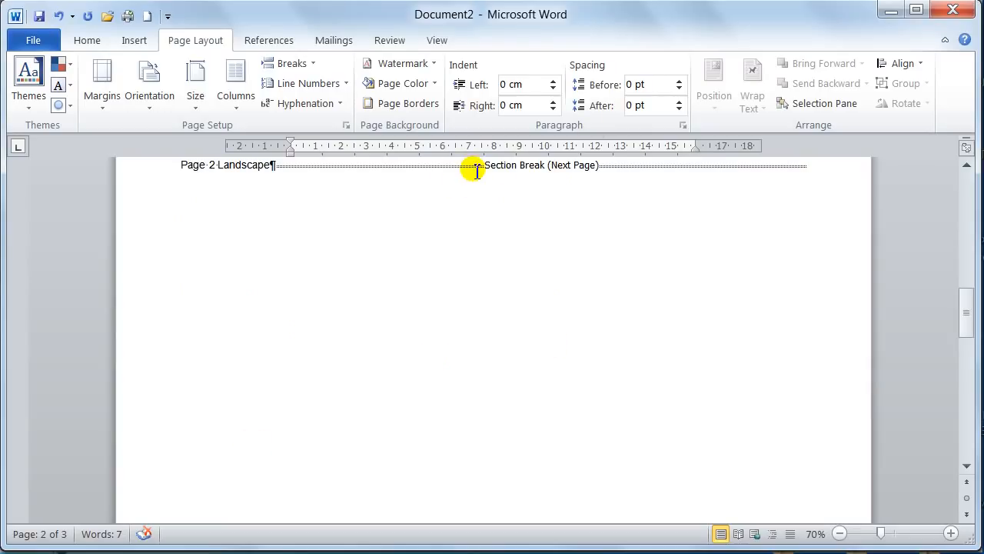
{"action": "scroll", "coordinate": [477, 198], "scroll_direction": "up", "scroll_amount": 2}
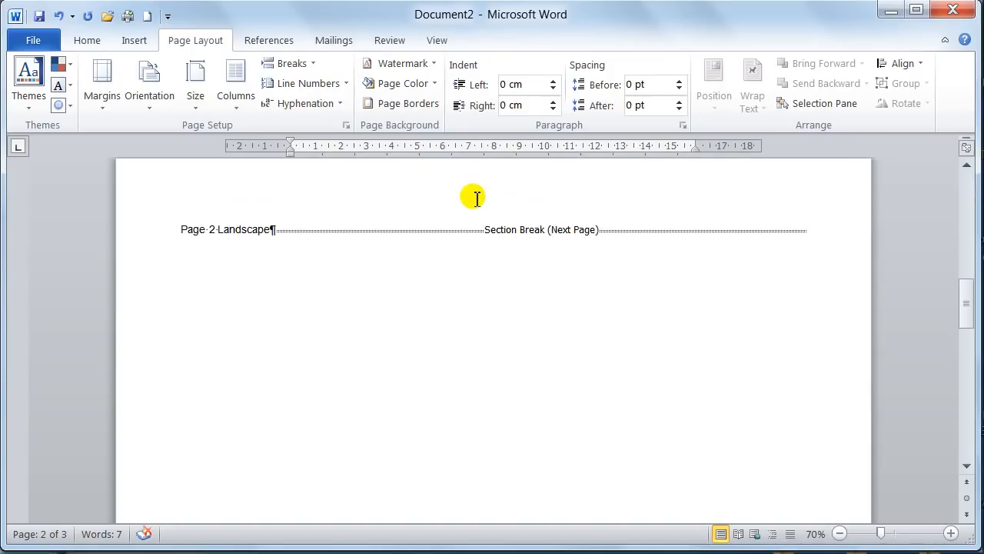
Toggle the formatting marks off and on to compare how the section break on the landscape page is displayed
{"action": "left_click", "coordinate": [83, 38]}
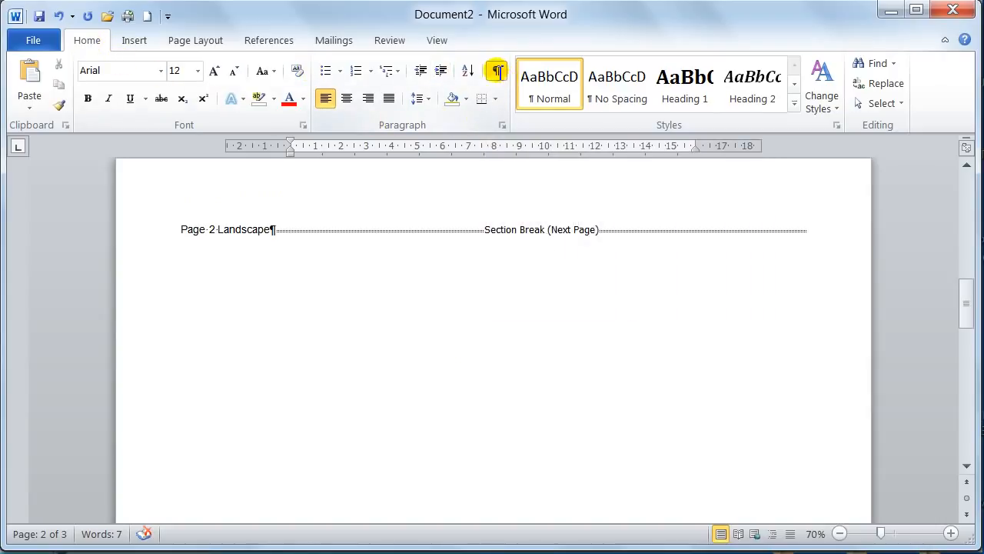
{"action": "left_click", "coordinate": [497, 70]}
{"action": "left_click", "coordinate": [498, 71]}
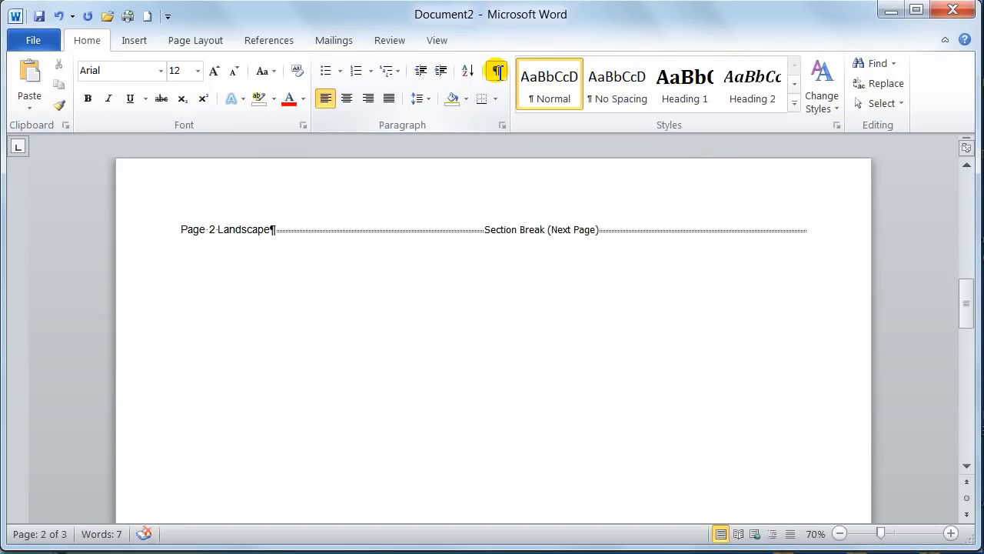
{"action": "left_click", "coordinate": [497, 71]}
{"action": "left_click", "coordinate": [498, 71]}
{"action": "left_click", "coordinate": [497, 70]}
{"action": "left_click", "coordinate": [498, 71]}
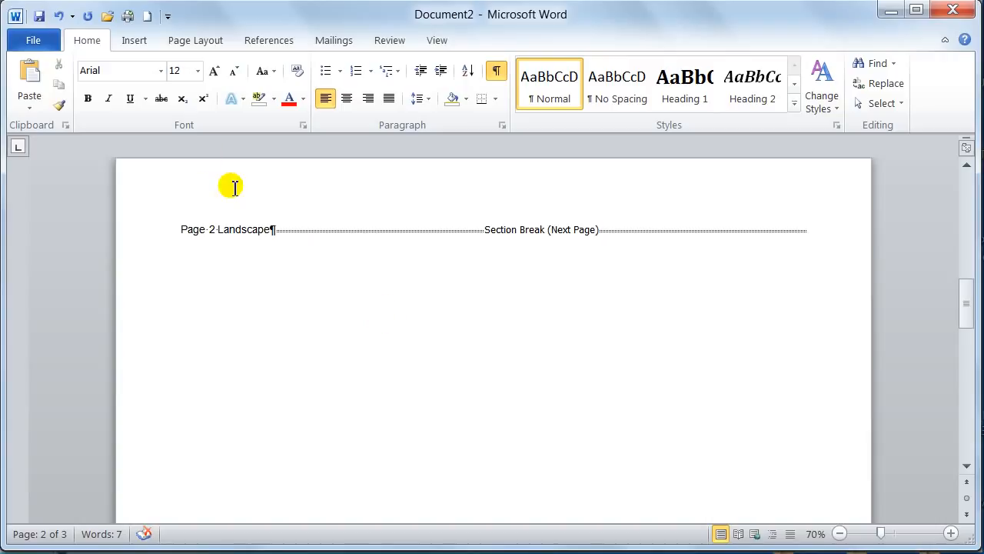
Close the new mixed-orientation document without saving its changes
{"action": "key", "text": "ctrl+w"}
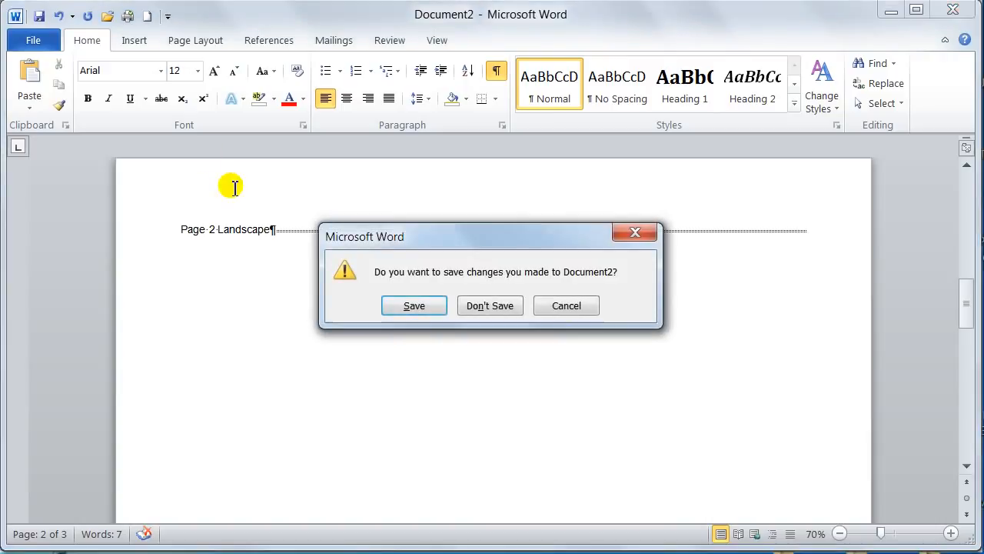
{"action": "left_click", "coordinate": [492, 306]}
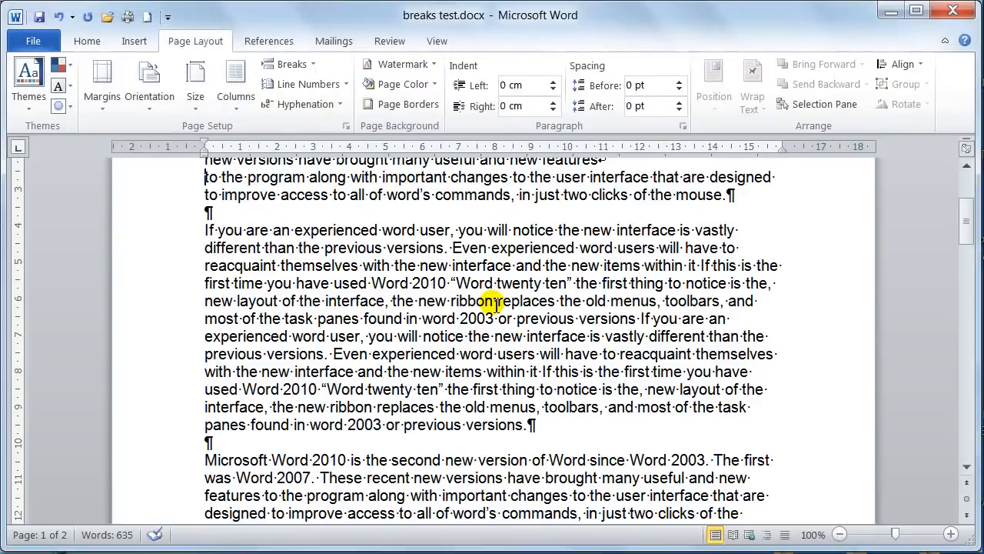
{"action": "scroll", "coordinate": [521, 283], "scroll_direction": "up", "scroll_amount": 4}
{"action": "scroll", "coordinate": [523, 353], "scroll_direction": "down", "scroll_amount": 4}
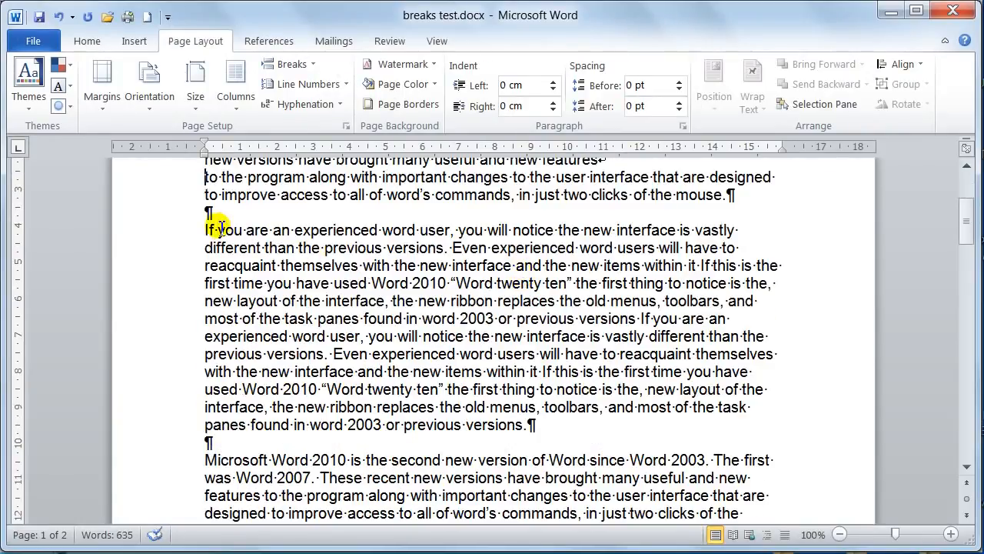
Format the paragraph starting "If you are an experienced word user" below the introduction in three columns
{"action": "left_click_drag", "start_coordinate": [202, 230], "coordinate": [531, 427]}
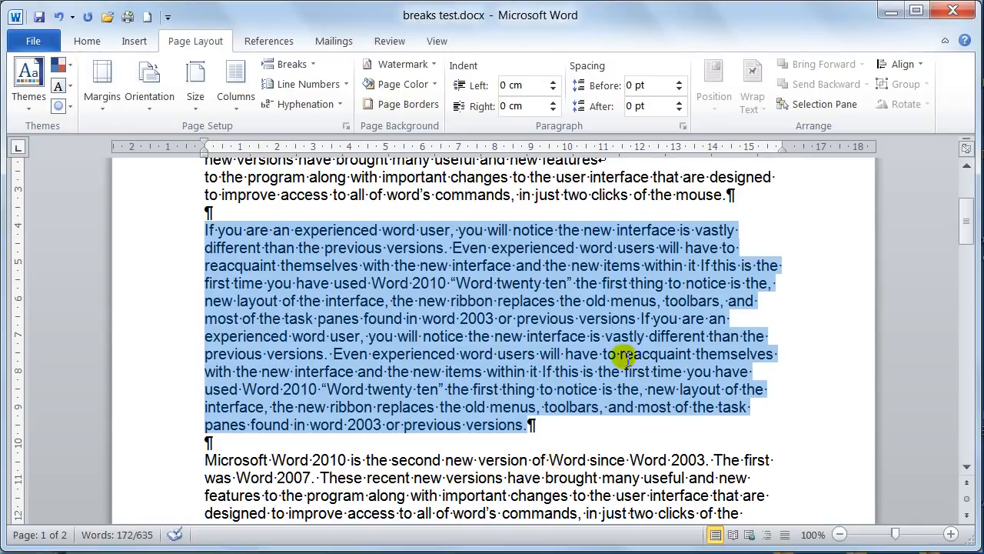
{"action": "left_click", "coordinate": [235, 86]}
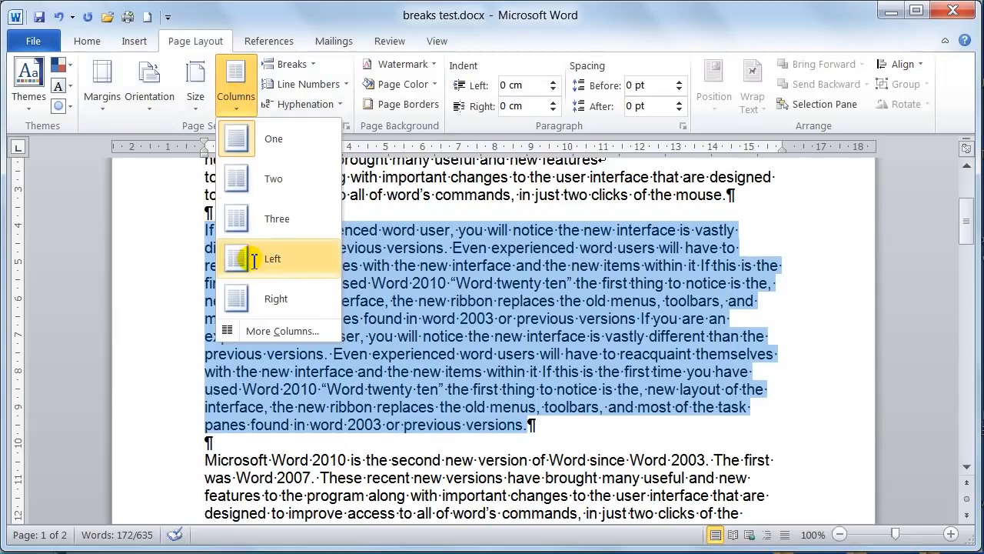
{"action": "left_click", "coordinate": [266, 218]}
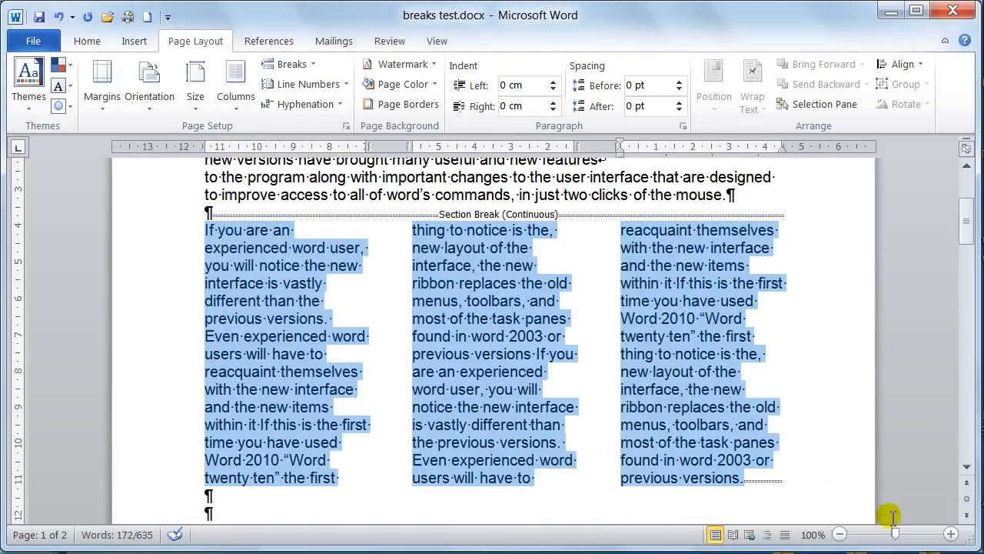
{"action": "left_click_drag", "start_coordinate": [896, 534], "coordinate": [879, 534]}
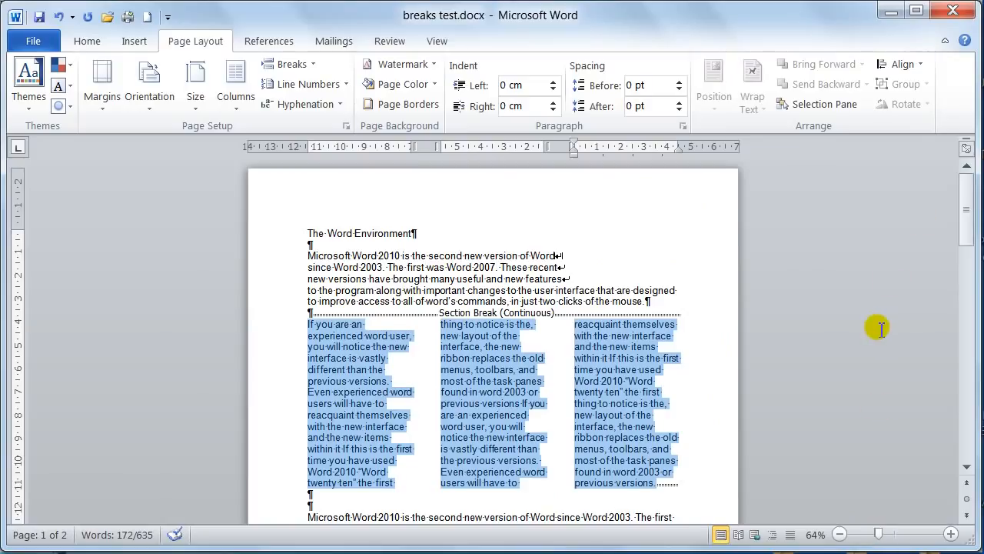
{"action": "scroll", "coordinate": [872, 327], "scroll_direction": "down", "scroll_amount": 2}
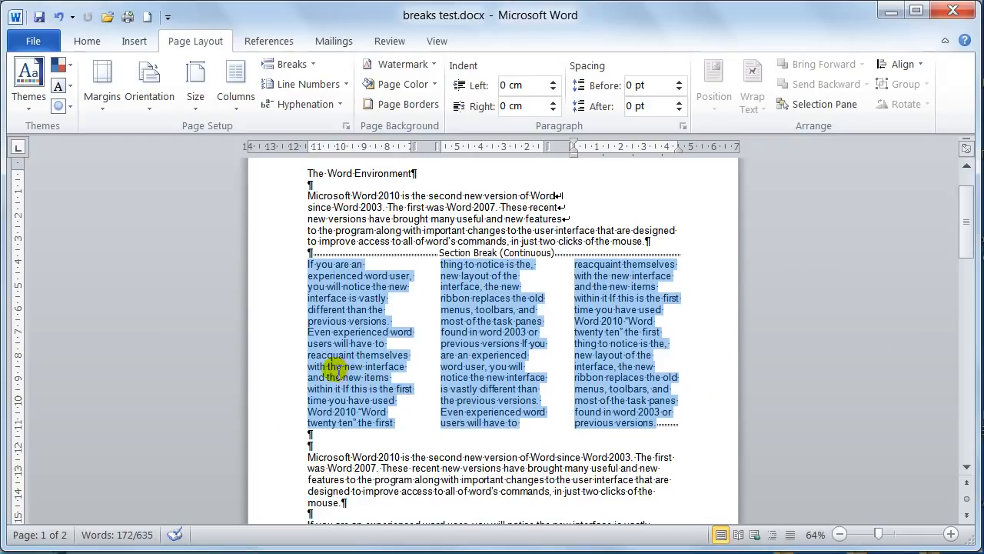
{"action": "left_click", "coordinate": [340, 372]}
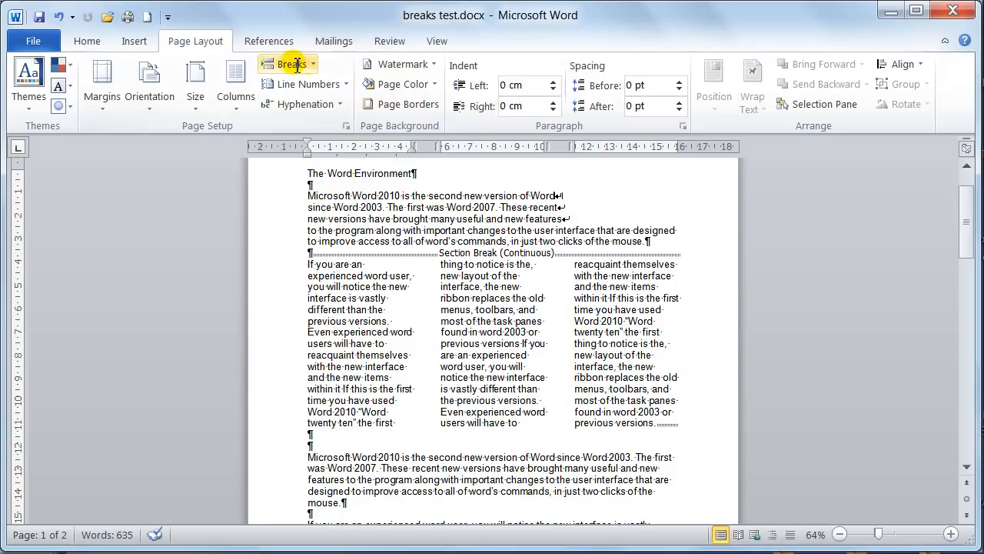
Hide the formatting marks to view the three-column text without them, and show them again
{"action": "left_click", "coordinate": [87, 40]}
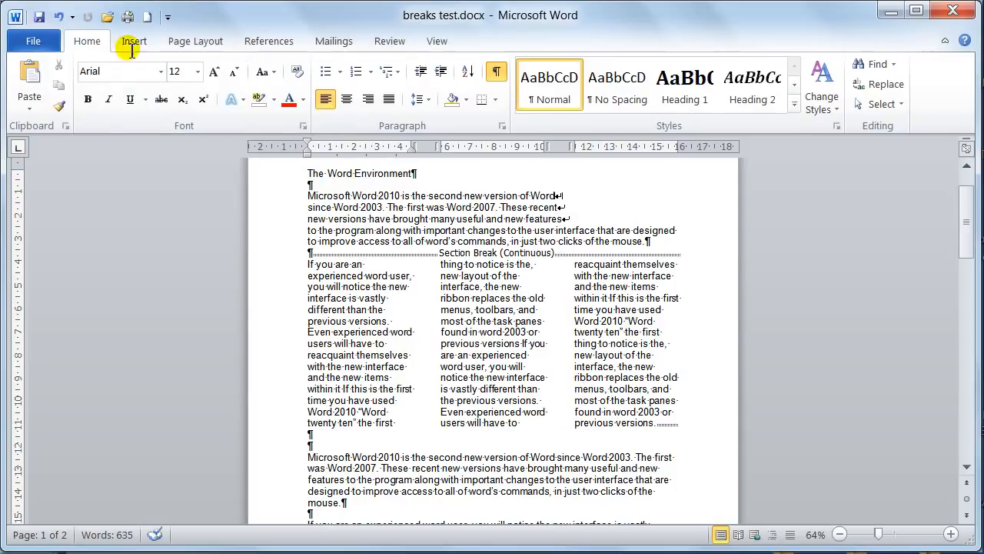
{"action": "left_click", "coordinate": [496, 71]}
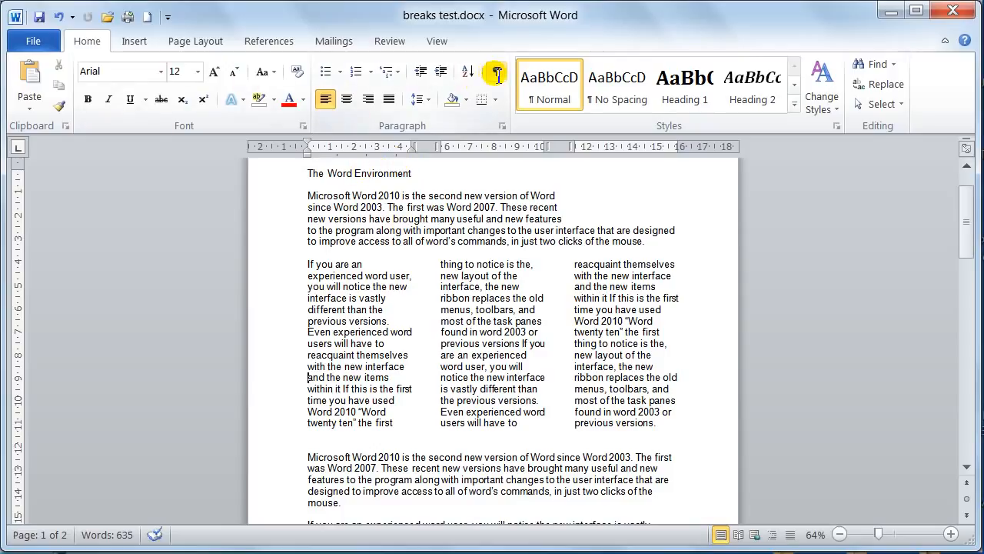
{"action": "left_click", "coordinate": [496, 71]}
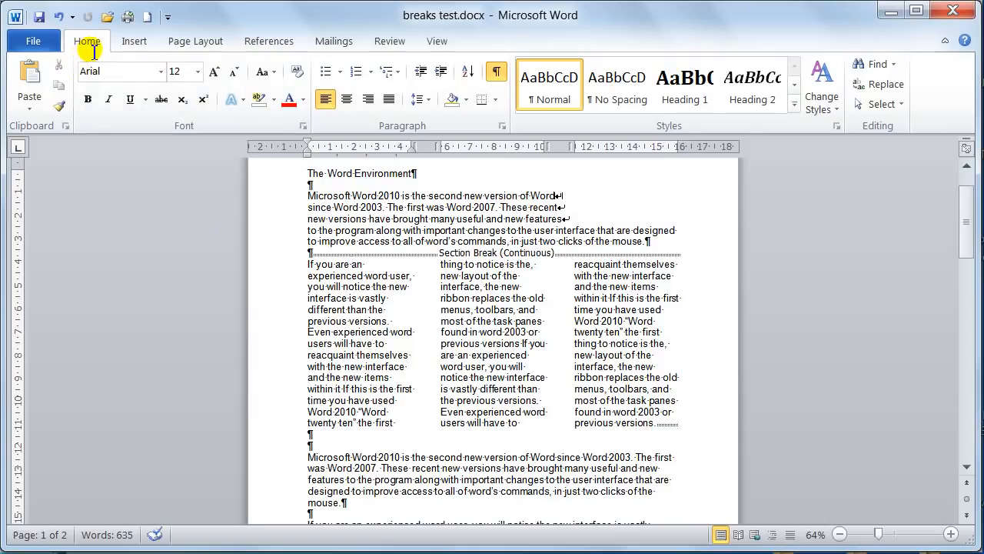
Insert a column break before "reacquaint themselves" in the first column
{"action": "left_click", "coordinate": [185, 43]}
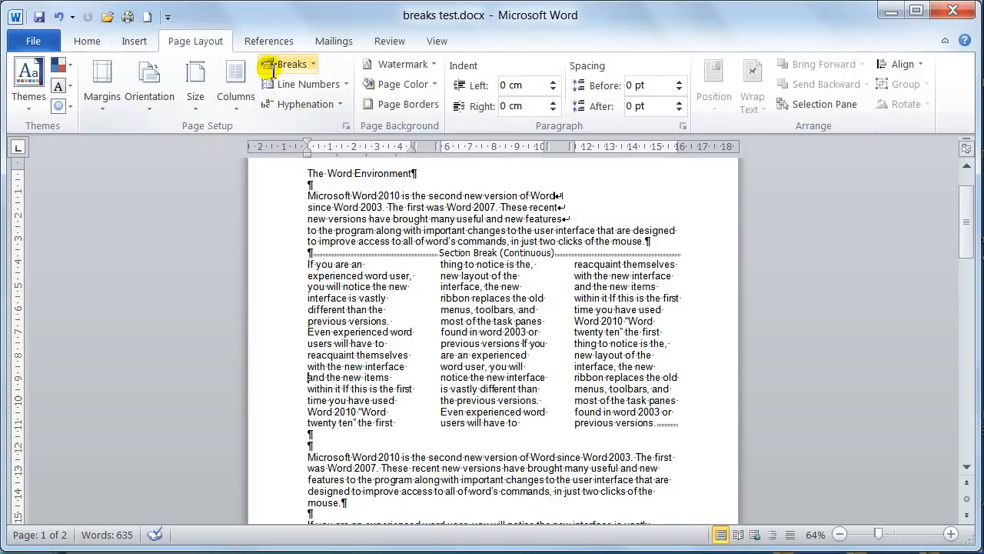
{"action": "left_click", "coordinate": [308, 360]}
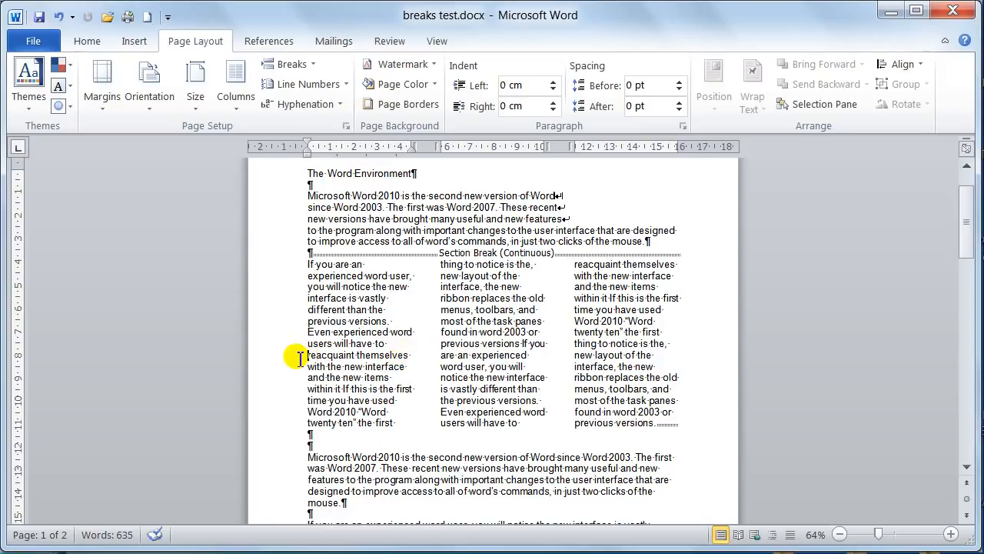
{"action": "left_click_drag", "start_coordinate": [306, 356], "coordinate": [408, 421]}
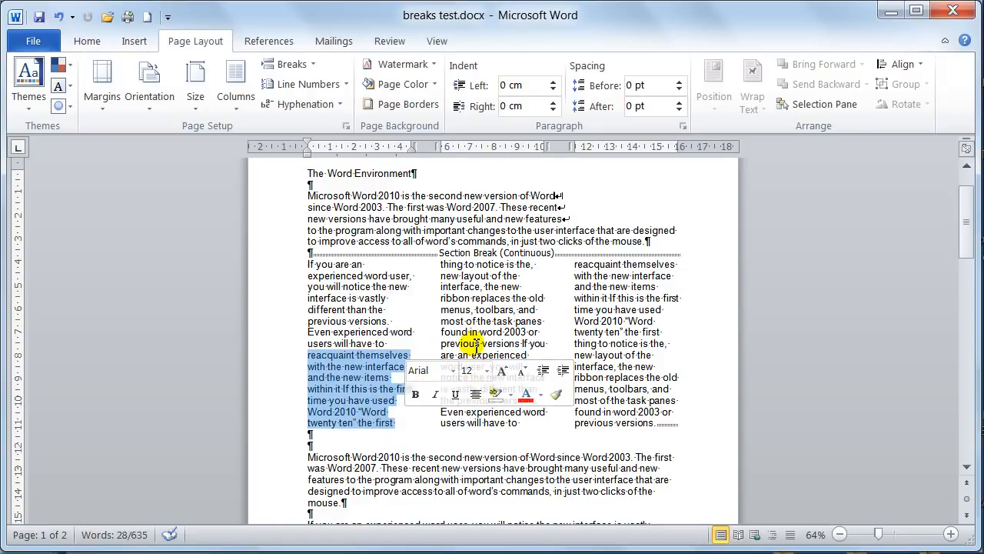
{"action": "left_click", "coordinate": [305, 356]}
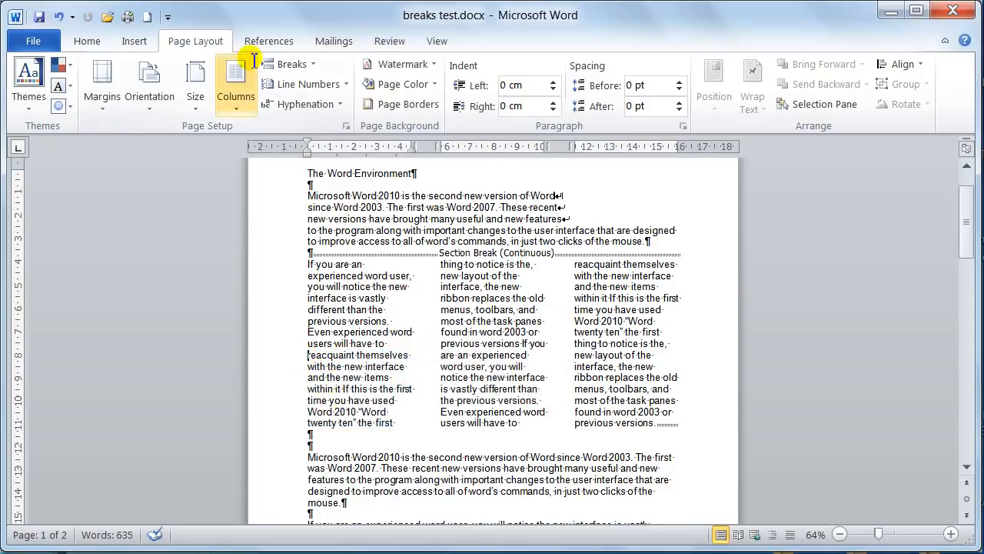
{"action": "left_click", "coordinate": [310, 63]}
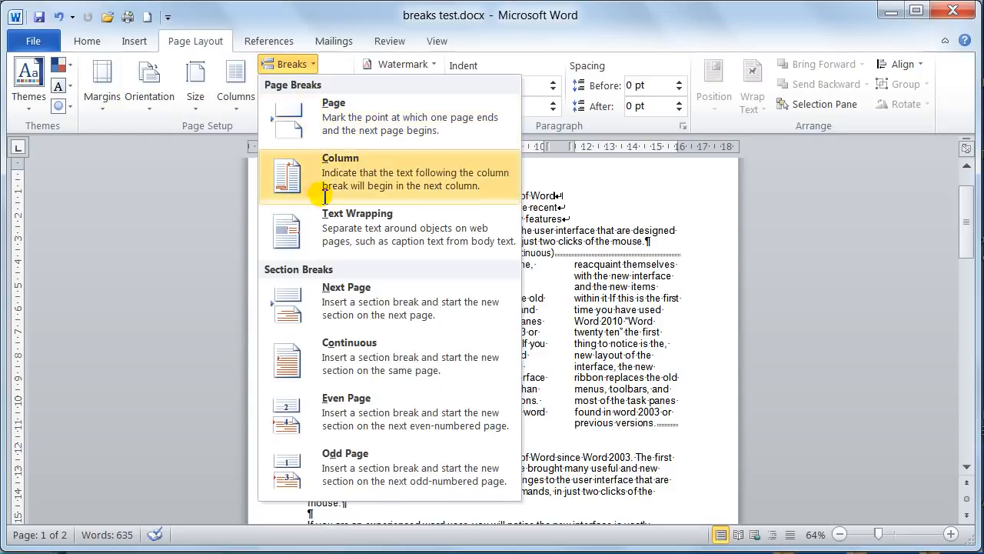
{"action": "left_click", "coordinate": [320, 172]}
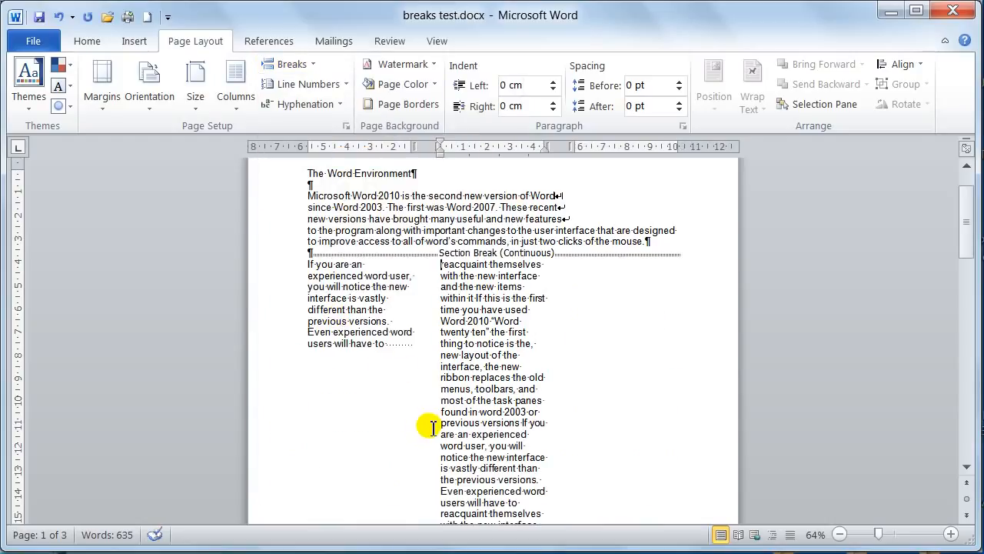
{"action": "scroll", "coordinate": [473, 320], "scroll_direction": "down", "scroll_amount": 5}
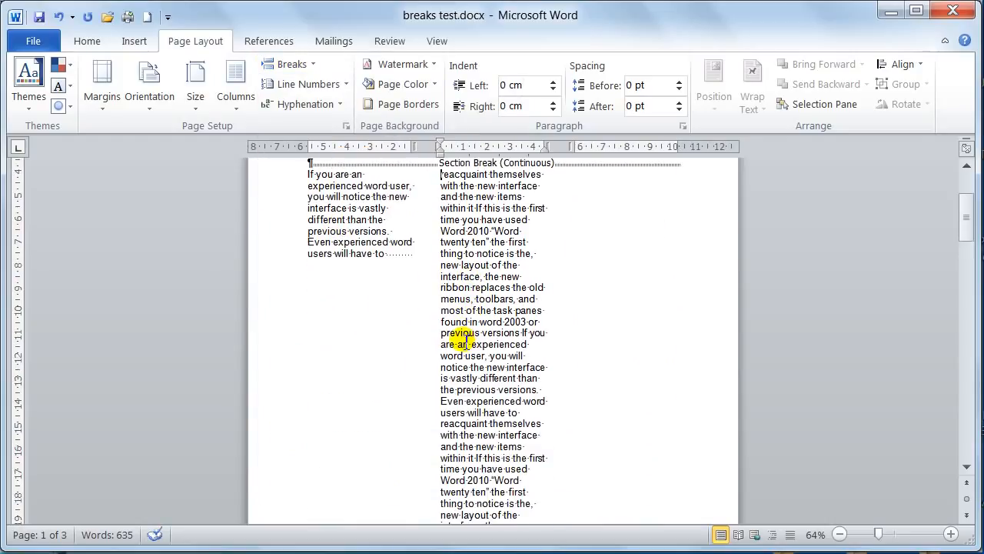
{"action": "scroll", "coordinate": [466, 340], "scroll_direction": "down", "scroll_amount": 1}
{"action": "scroll", "coordinate": [461, 338], "scroll_direction": "up", "scroll_amount": 5}
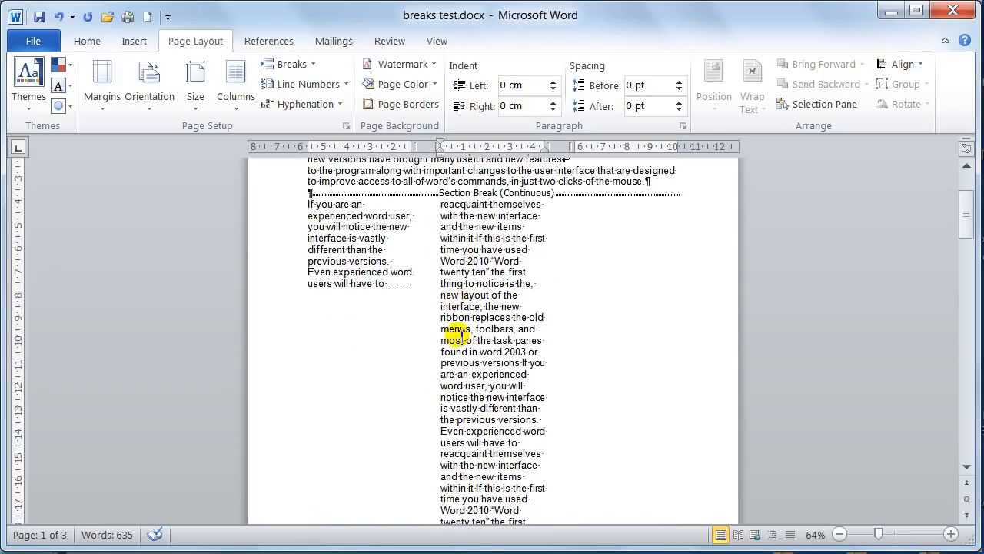
{"action": "scroll", "coordinate": [451, 326], "scroll_direction": "down", "scroll_amount": 2}
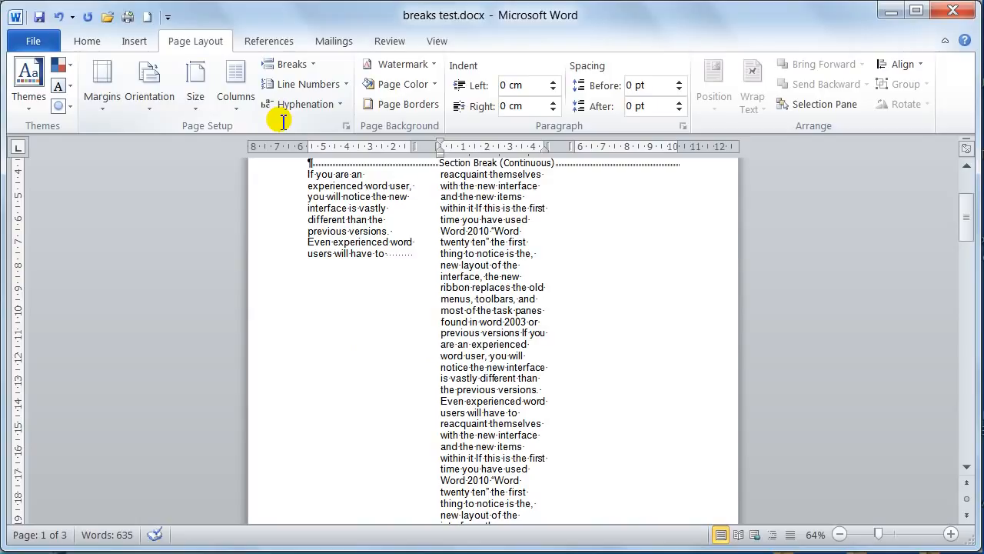
Try column breaks at different points in the second column, undoing each trial
{"action": "key", "text": "ctrl+shift+Return"}
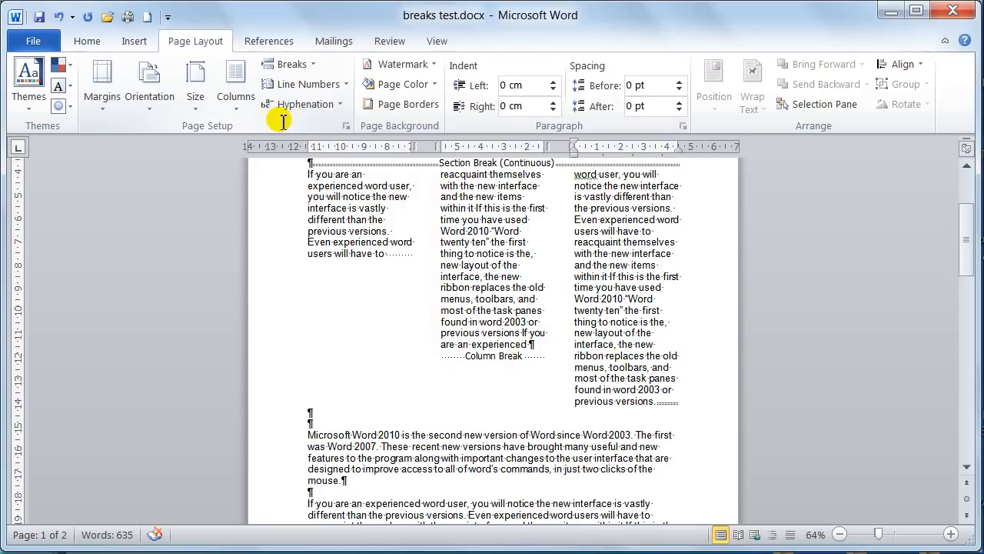
{"action": "key", "text": "ctrl+z"}
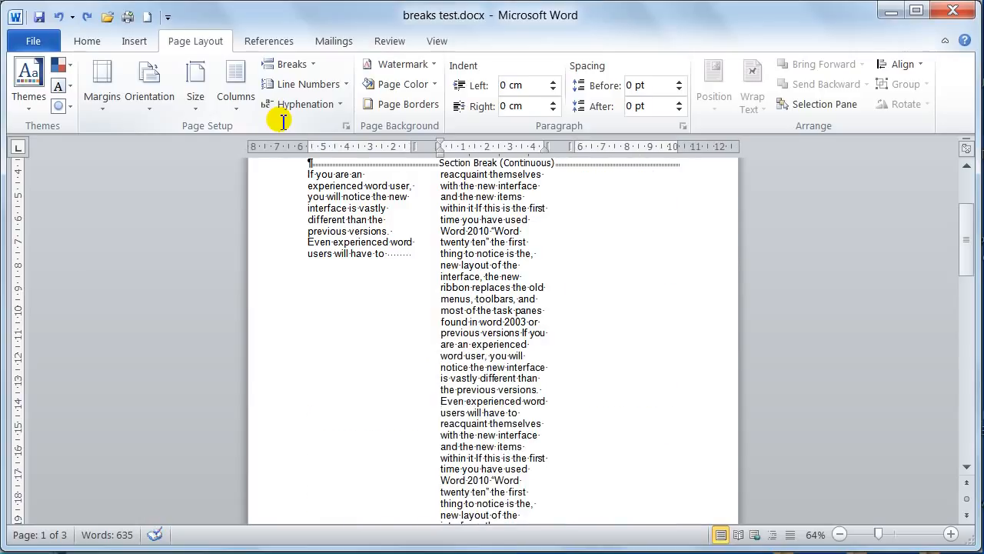
{"action": "key", "text": "ctrl+y"}
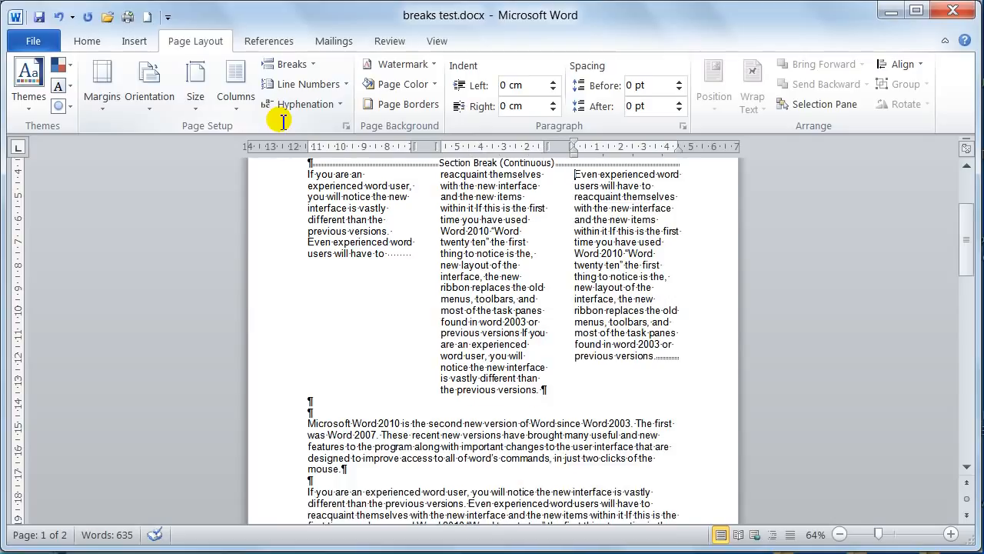
{"action": "key", "text": "ctrl+z"}
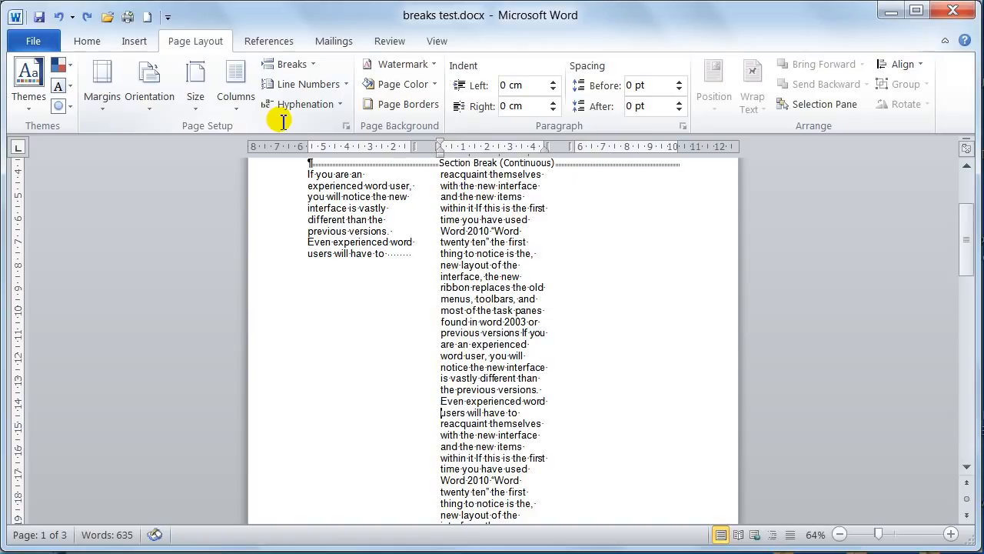
{"action": "key", "text": "ctrl+y"}
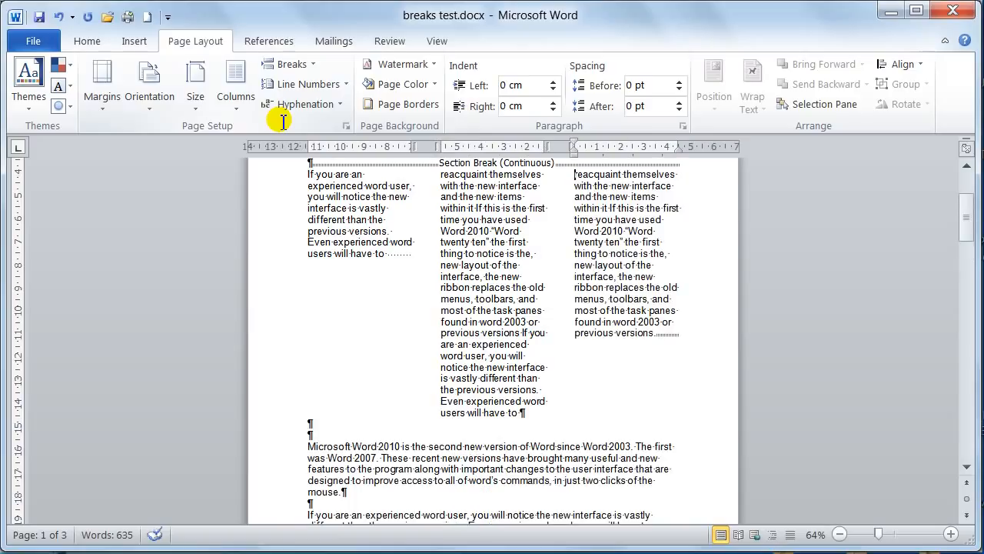
{"action": "key", "text": "ctrl+z"}
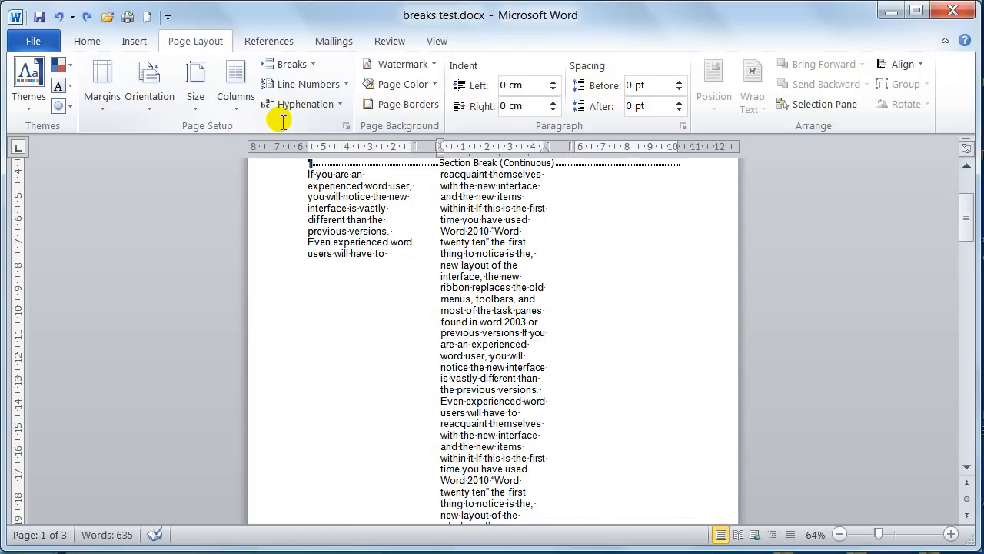
Insert a column break before "notice the new interface" in the second column and place the cursor at its marker
{"action": "key", "text": "ctrl+shift+Return"}
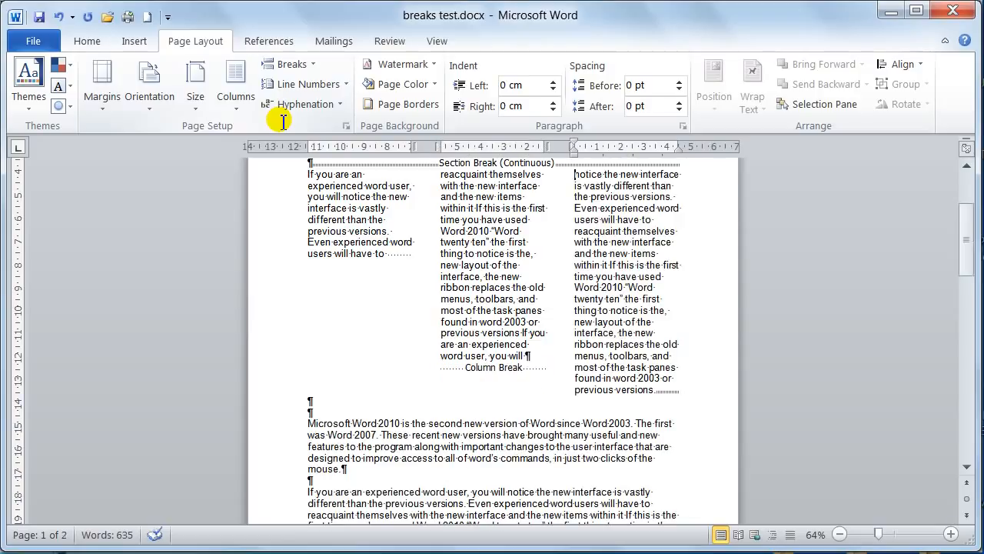
{"action": "scroll", "coordinate": [259, 184], "scroll_direction": "up", "scroll_amount": 2}
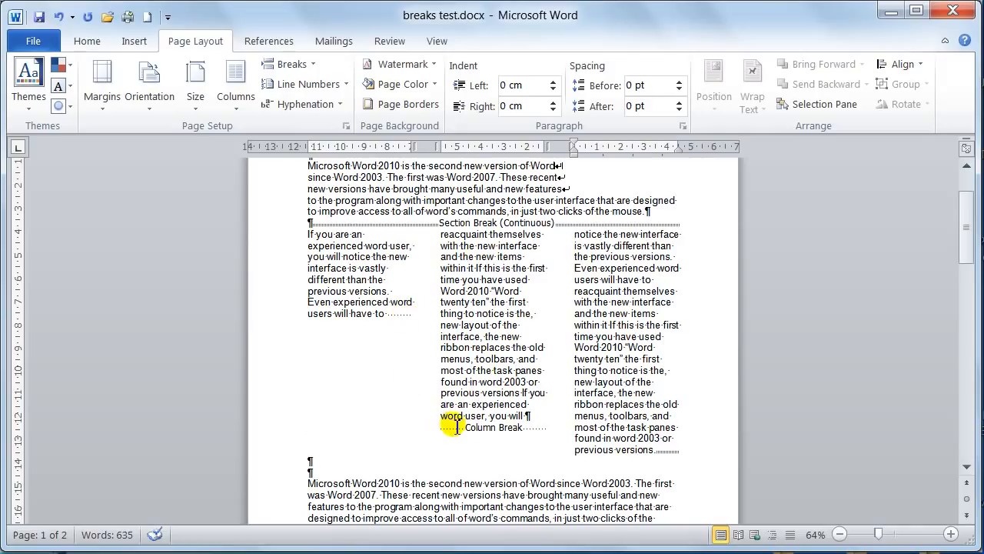
{"action": "left_click", "coordinate": [521, 427]}
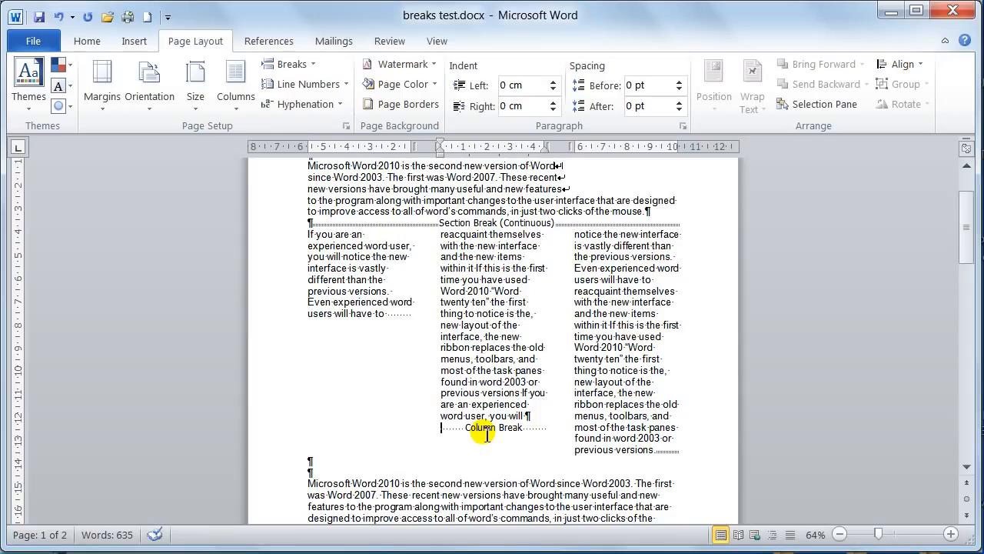
{"action": "left_click", "coordinate": [293, 64]}
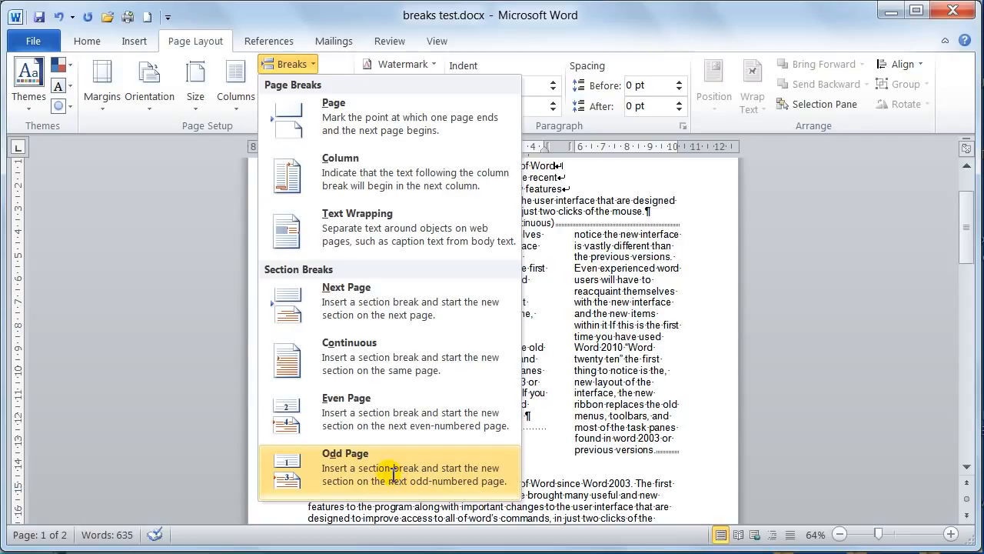
{"action": "left_click", "coordinate": [299, 64]}
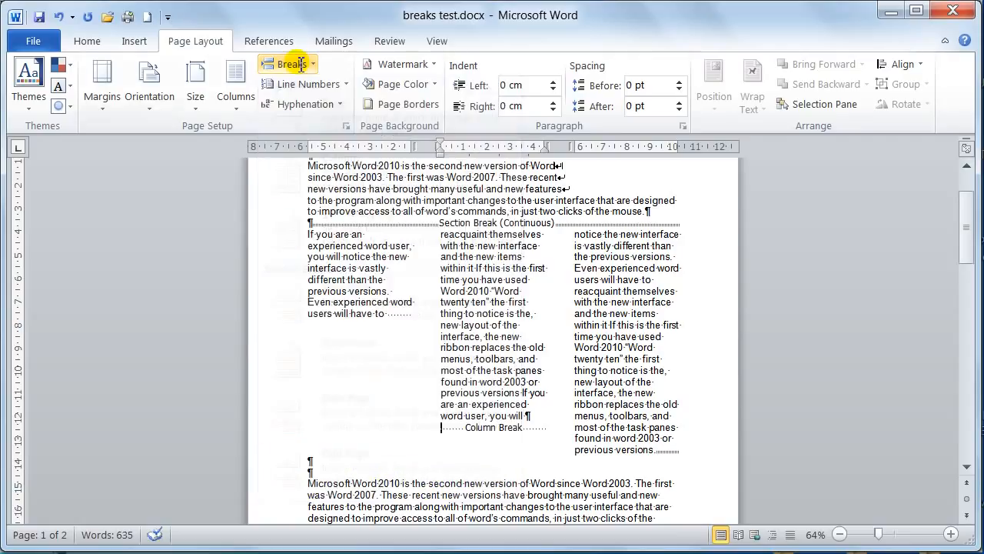
Enter "uhiuiuhiuuh" in the last empty paragraph of page 2 and insert a page break after it
{"action": "left_click", "coordinate": [87, 42]}
{"action": "scroll", "coordinate": [488, 350], "scroll_direction": "down", "scroll_amount": 12}
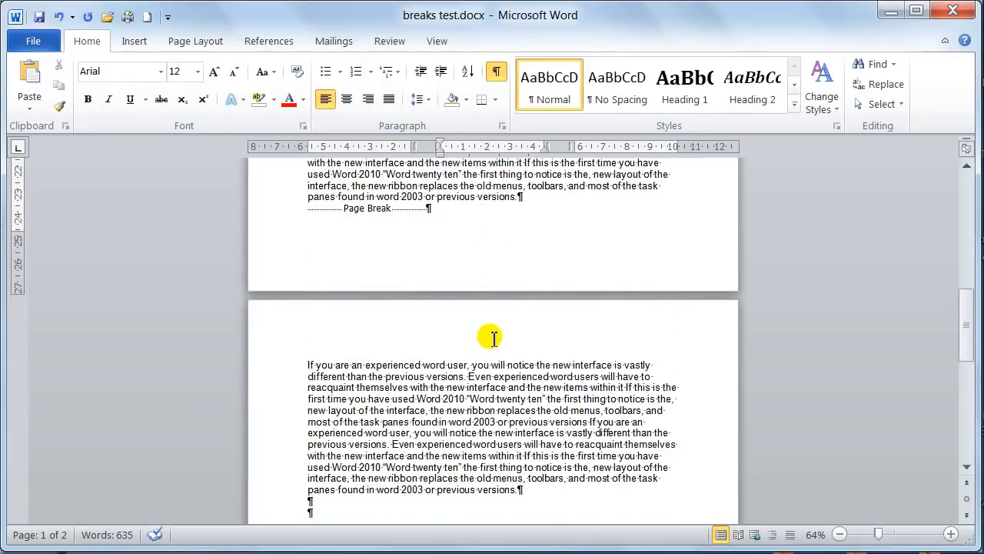
{"action": "scroll", "coordinate": [493, 337], "scroll_direction": "down", "scroll_amount": 3}
{"action": "left_click", "coordinate": [311, 331]}
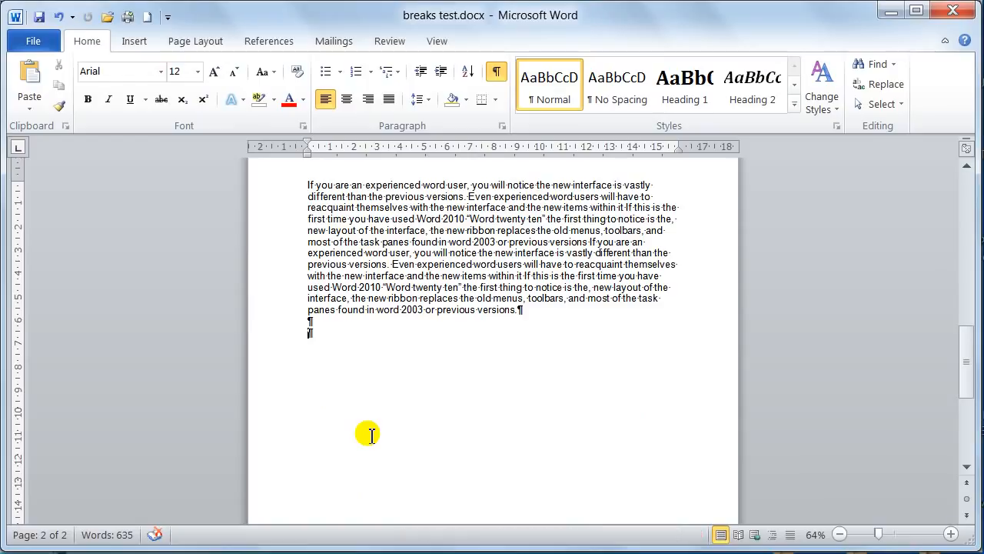
{"action": "type", "text": "uhiuiuhiuuh"}
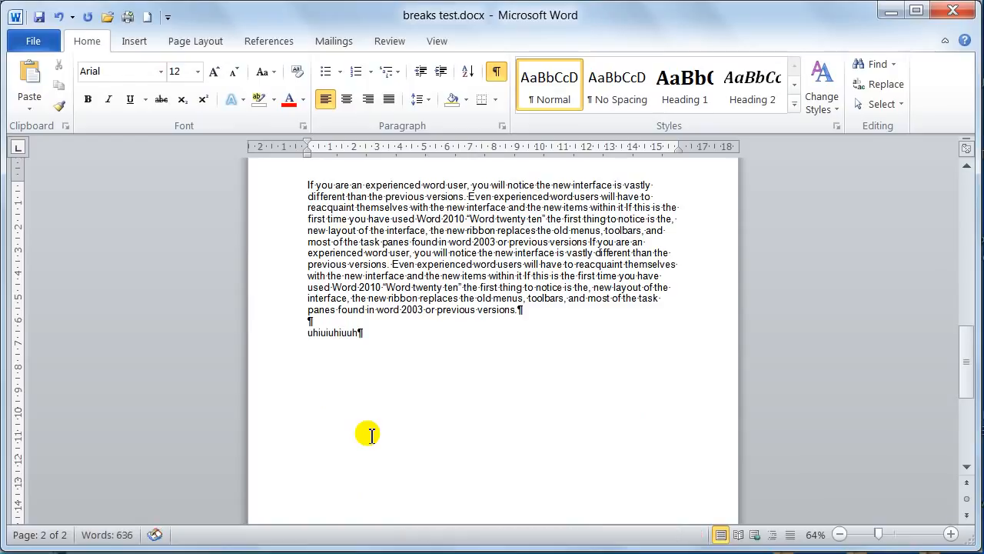
{"action": "key", "text": "ctrl+Return"}
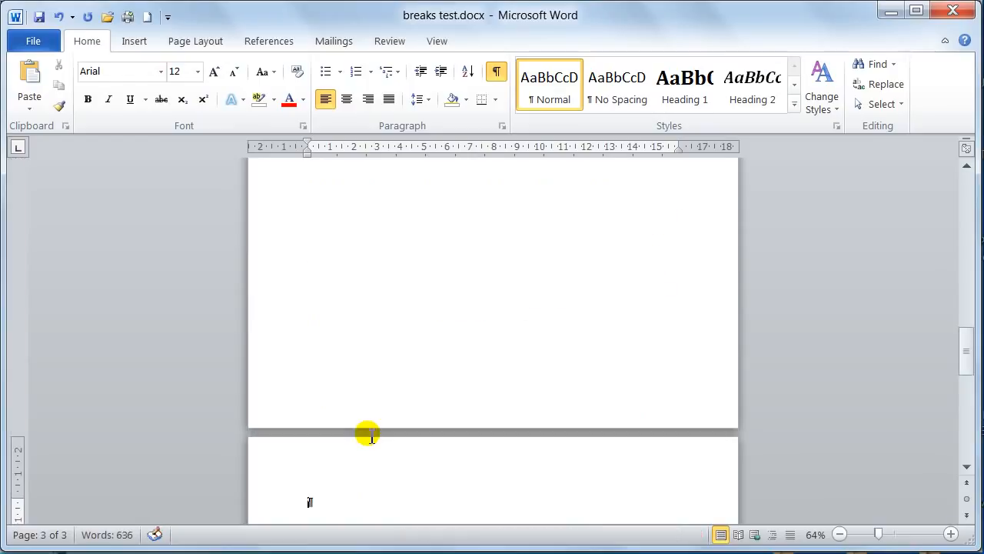